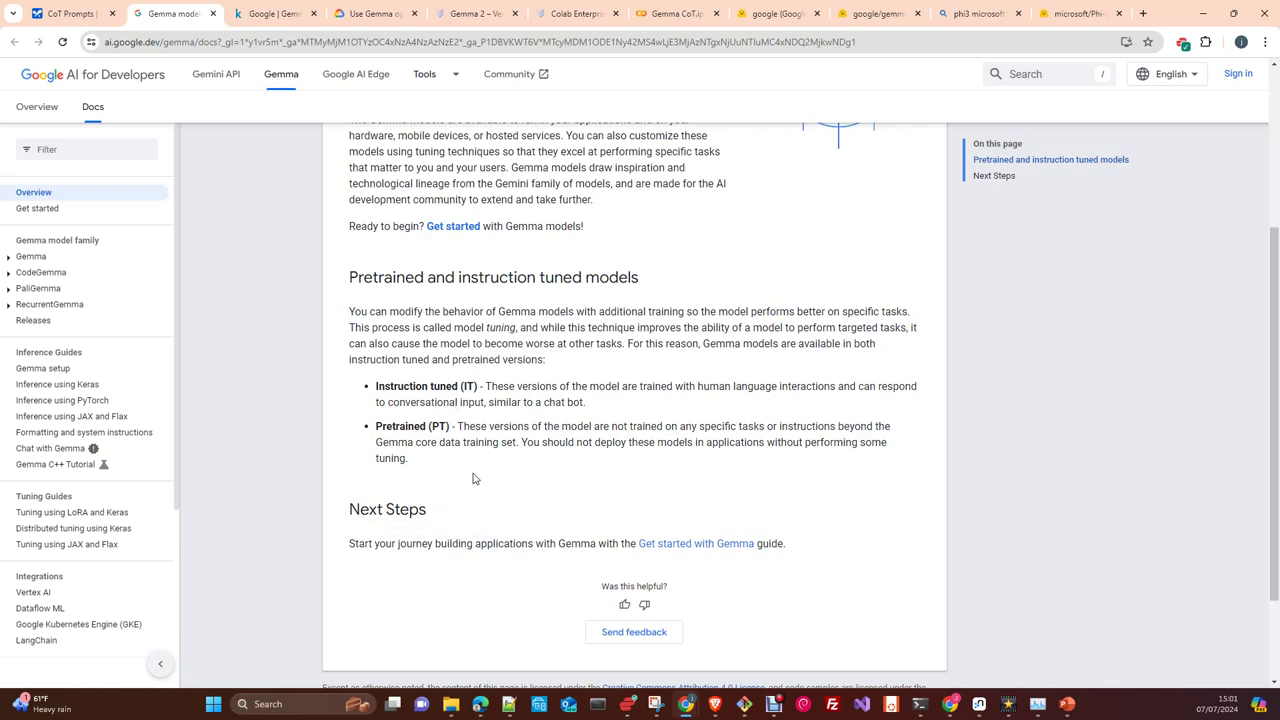
Step: Review the pretrained and instruction tuned models section of the Gemma docs, and open Google's Hugging Face page
scroll(540, 476, up, 3)
scroll(540, 476, down, 2)
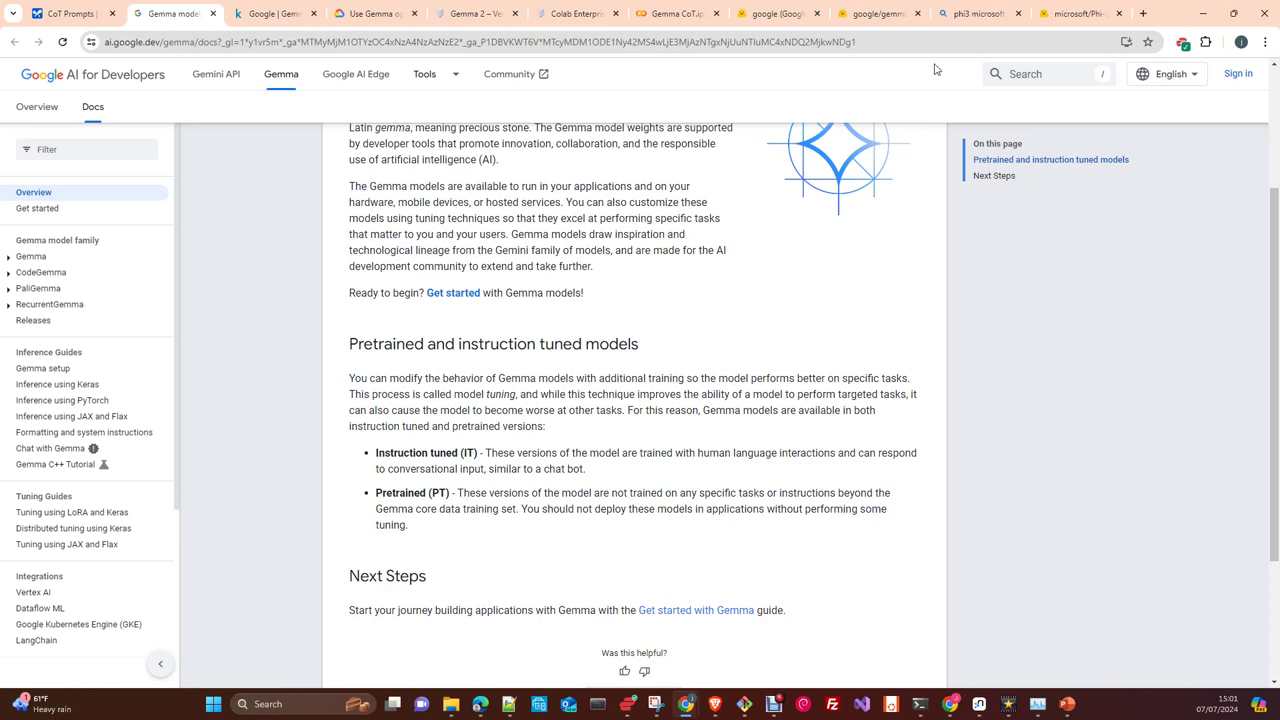
click(754, 18)
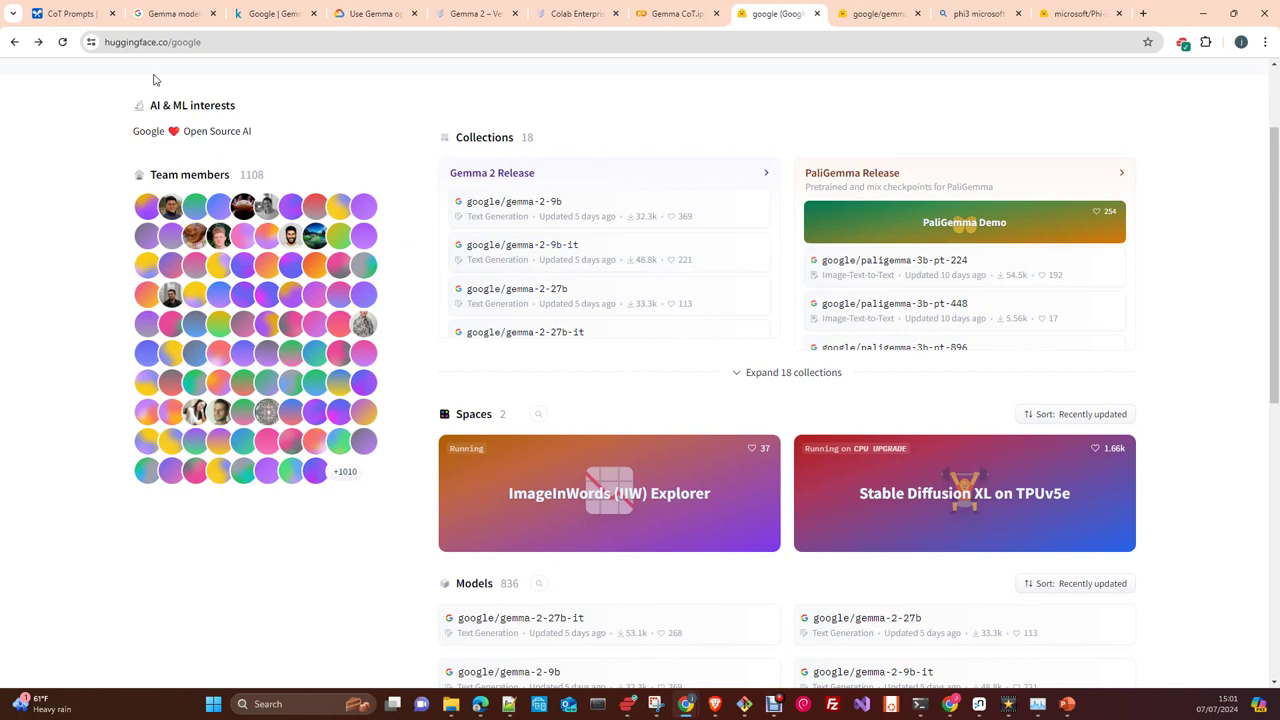
Step: Show the CoT Prompts chat in Google AI Studio and inspect the list of models it can run on
click(70, 20)
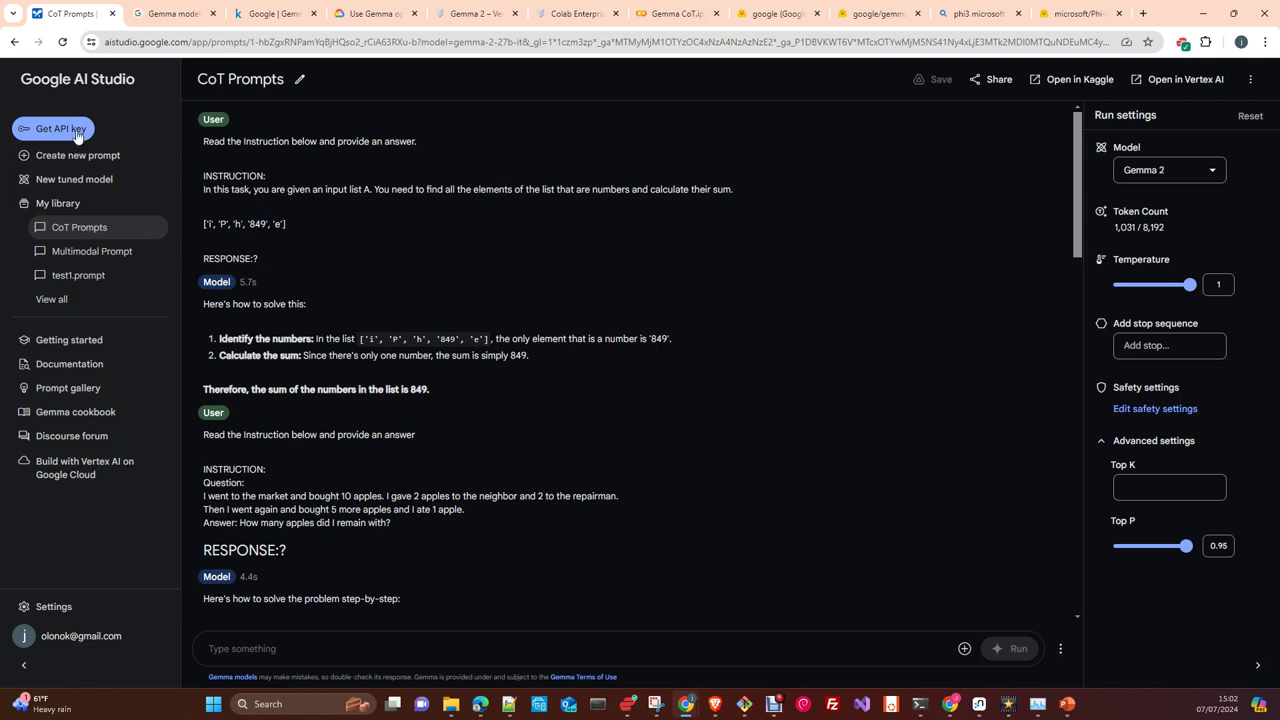
mouse_move(336, 197)
click(1212, 171)
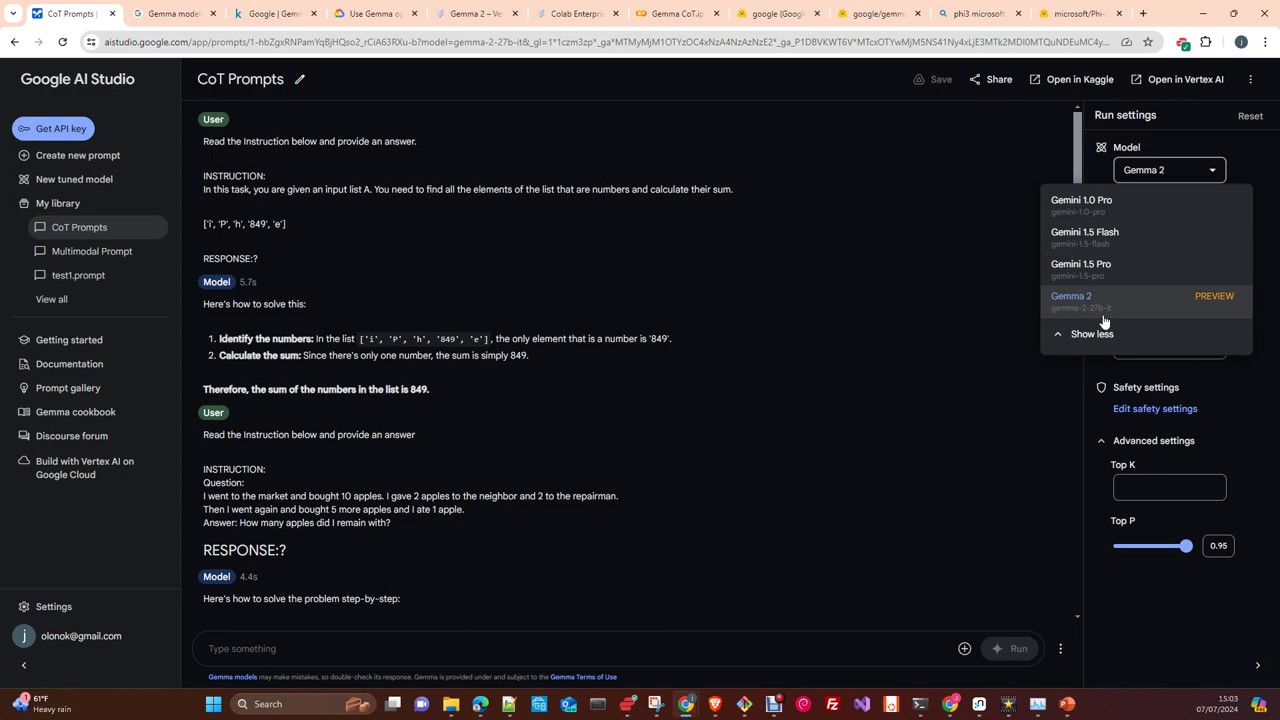
click(170, 19)
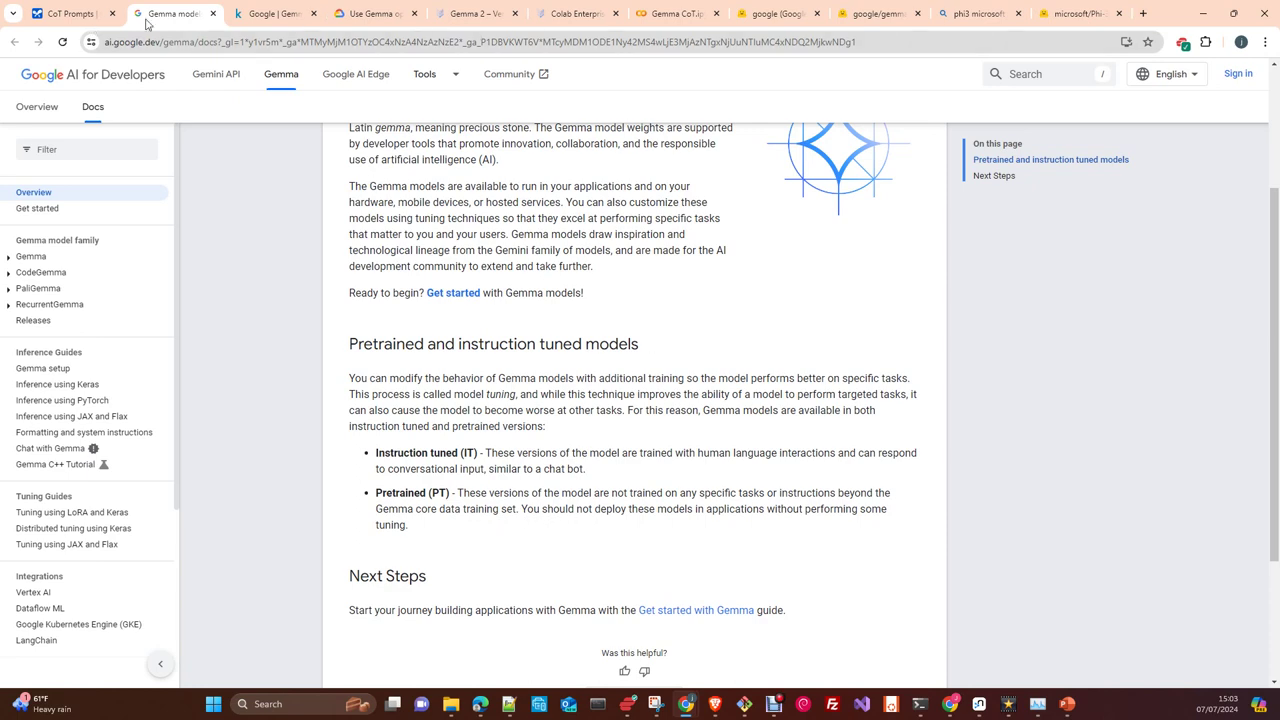
click(62, 15)
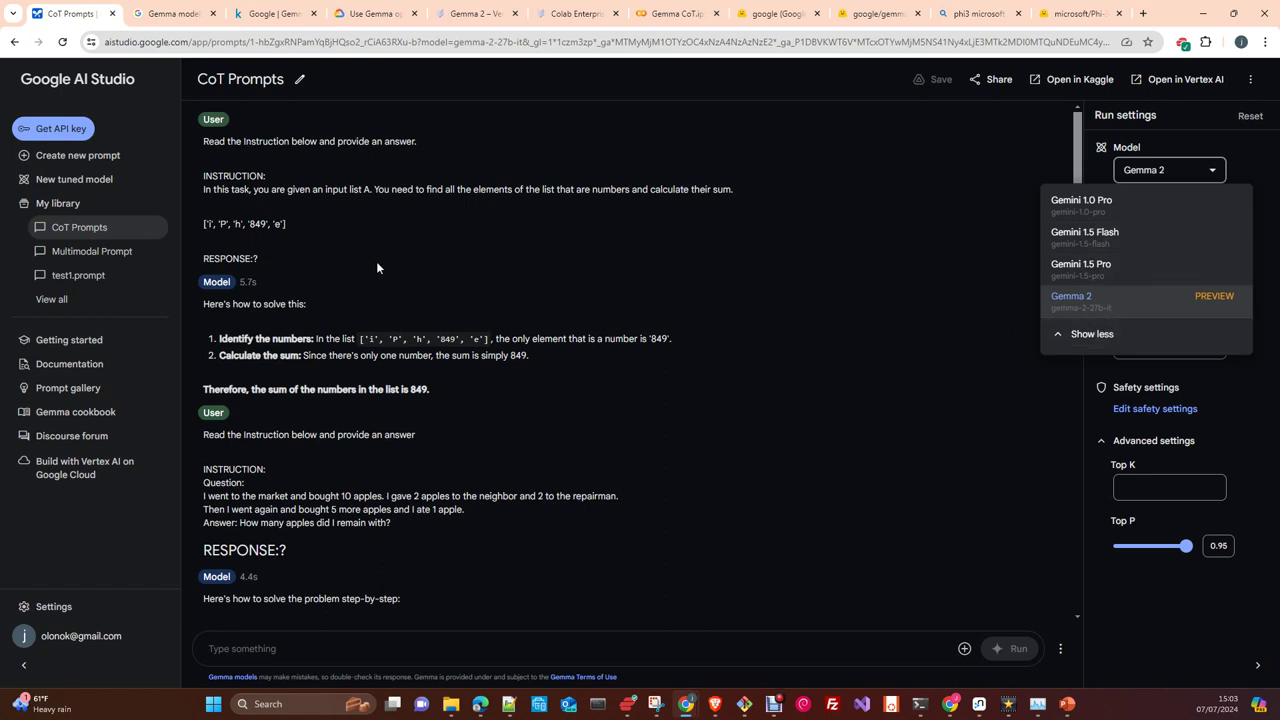
click(912, 316)
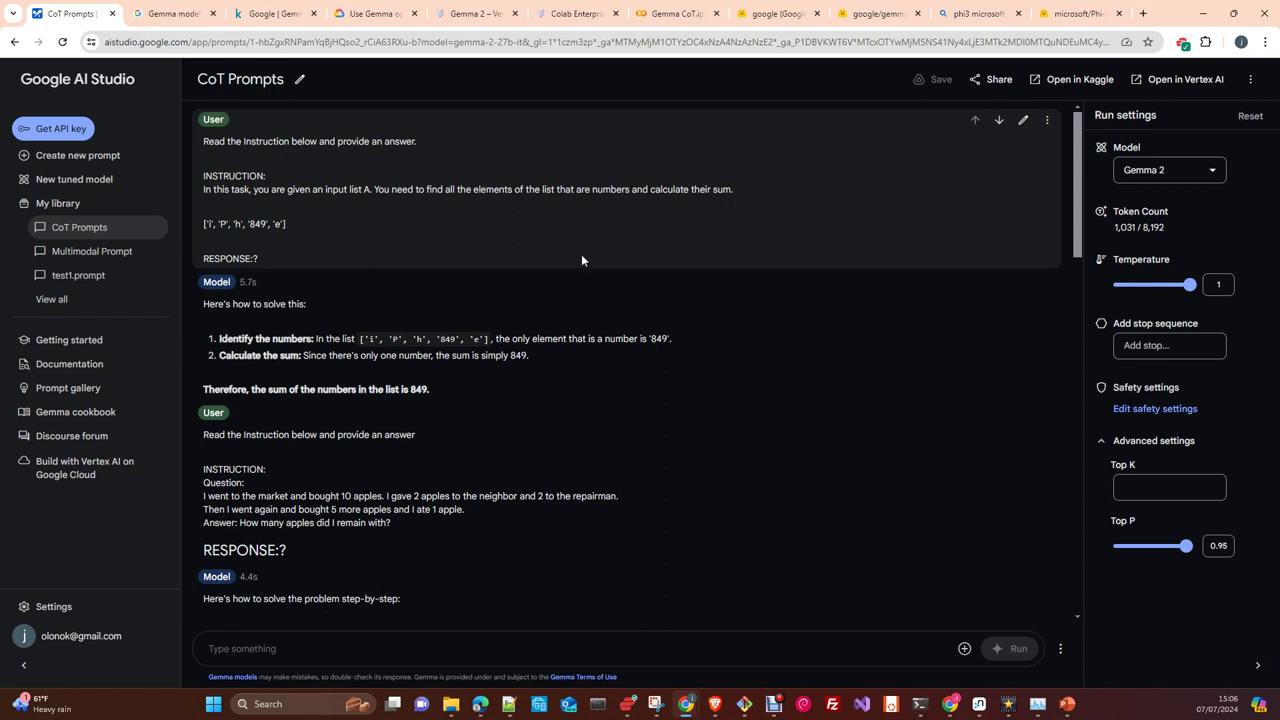
Step: Copy the chat's first prompt, about summing the numbers in a list, into the new message
scroll(708, 235, down, 2)
scroll(708, 235, up, 2)
drag(263, 261, 200, 149)
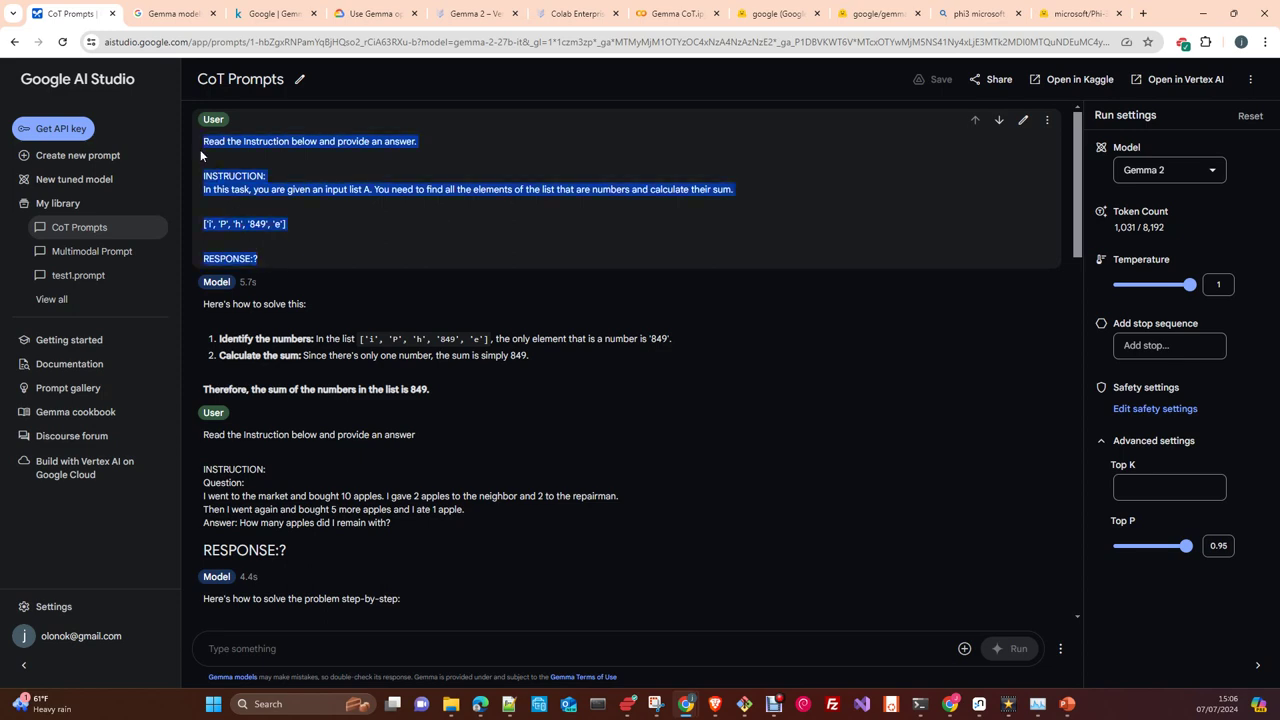
right_click(283, 137)
click(306, 152)
scroll(306, 152, down, 4)
scroll(627, 390, down, 6)
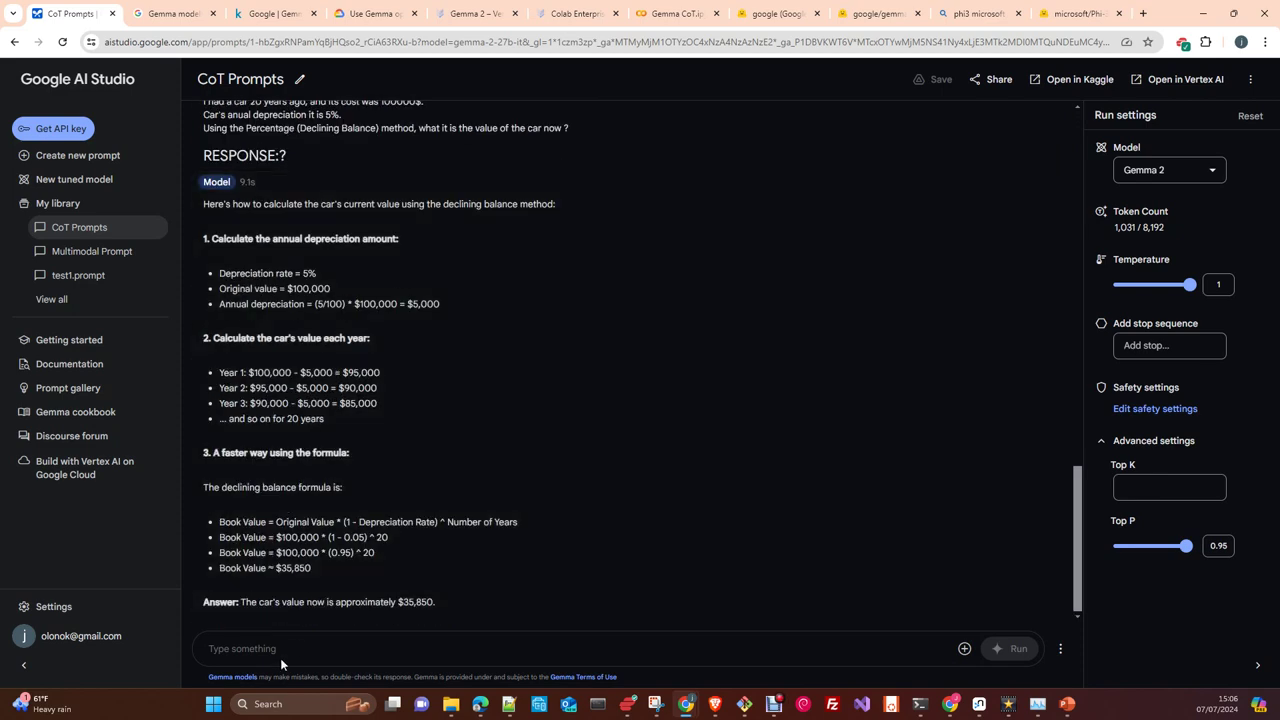
click(282, 649)
key(ctrl+v)
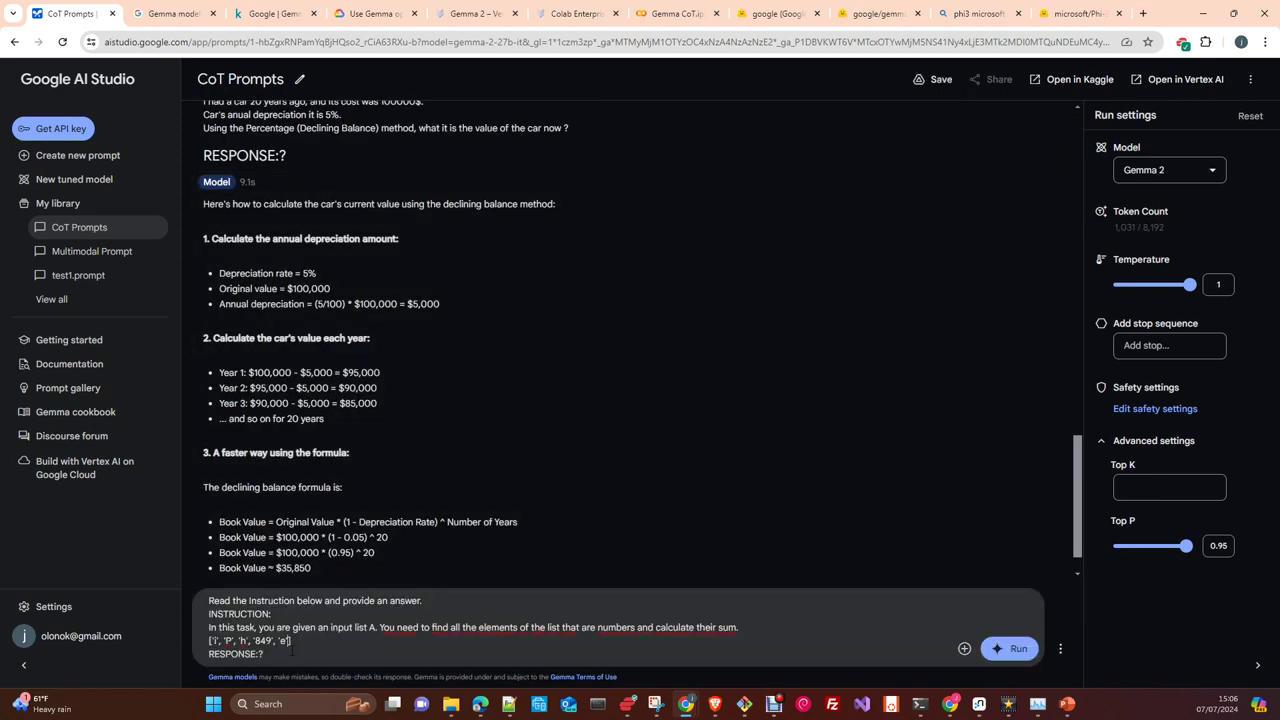
Step: Append 'z' and 33 to the input list in the new message and run the prompt
text(, 'z', 33)
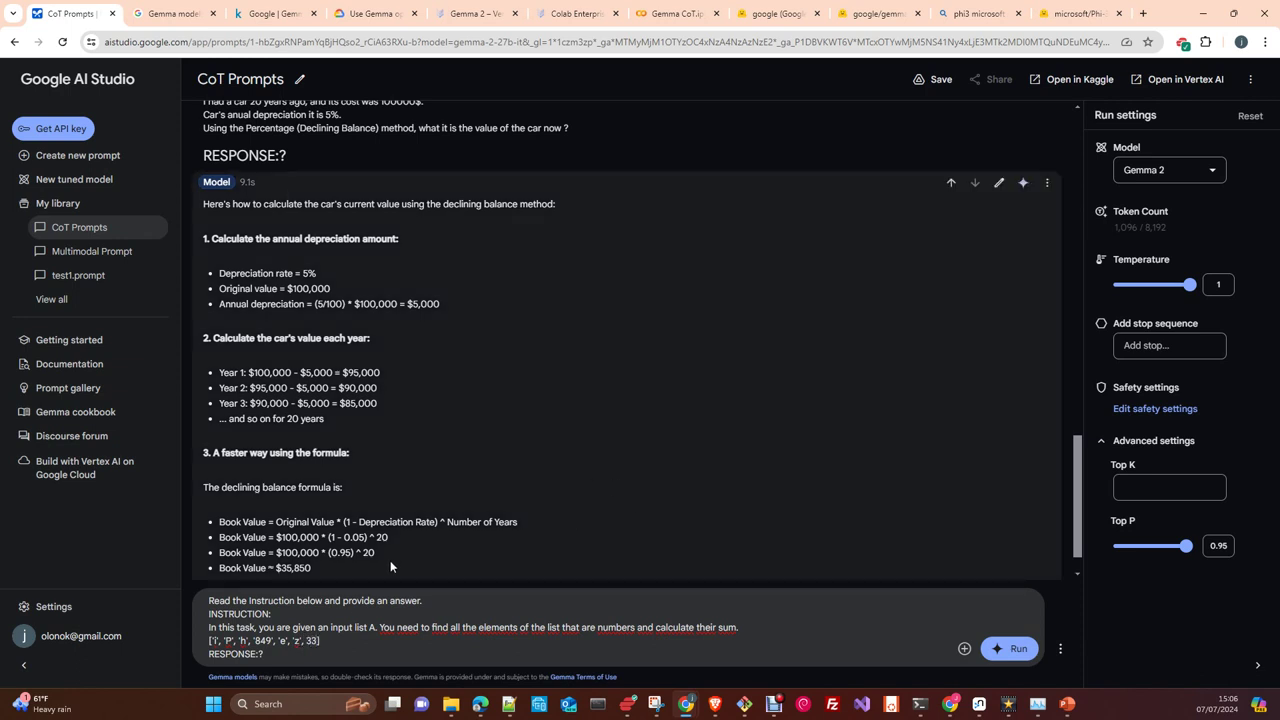
scroll(390, 560, down, 1)
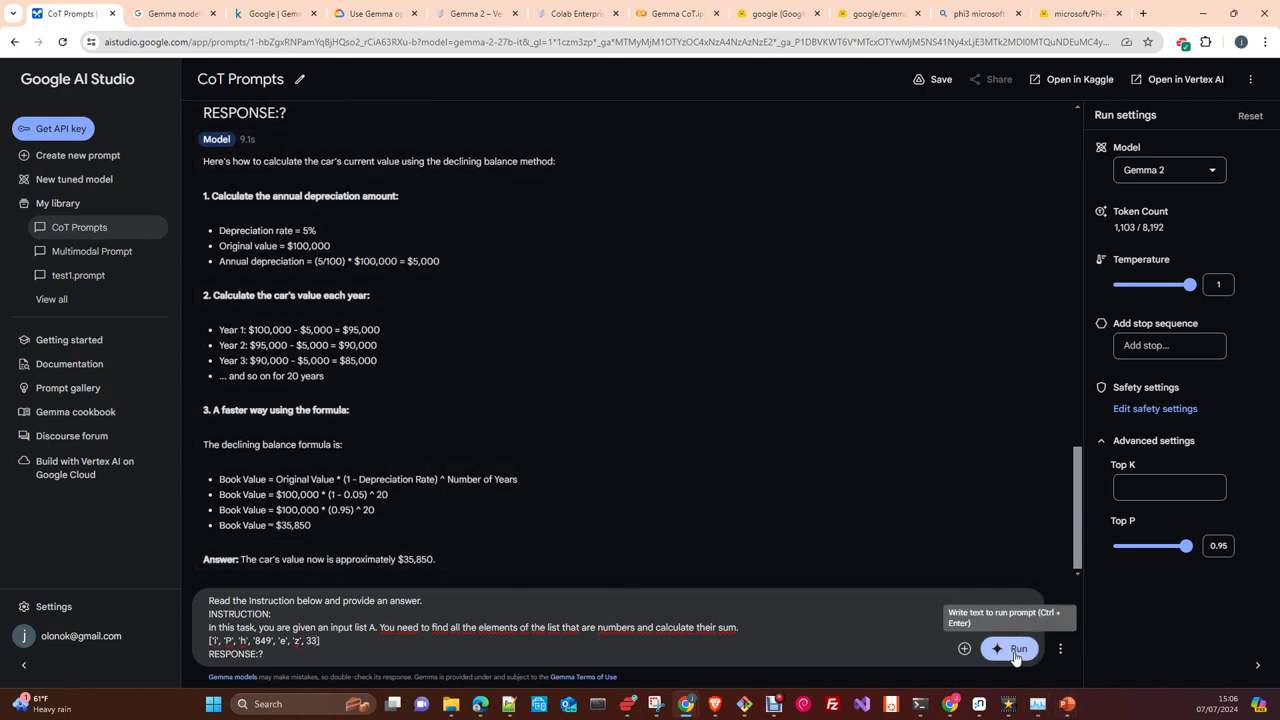
click(1010, 648)
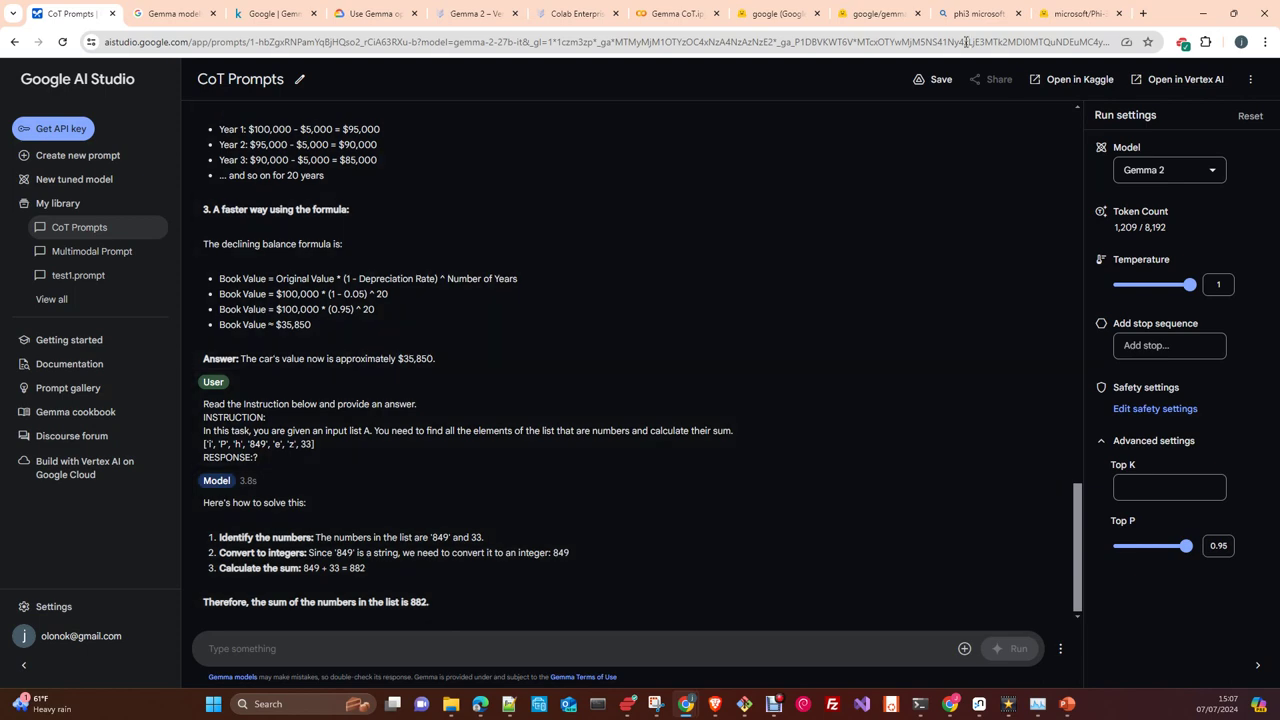
Step: Look through the google/gemma-2-9b-it model card on Hugging Face down to its Benchmark Results table
click(864, 15)
scroll(654, 253, down, 5)
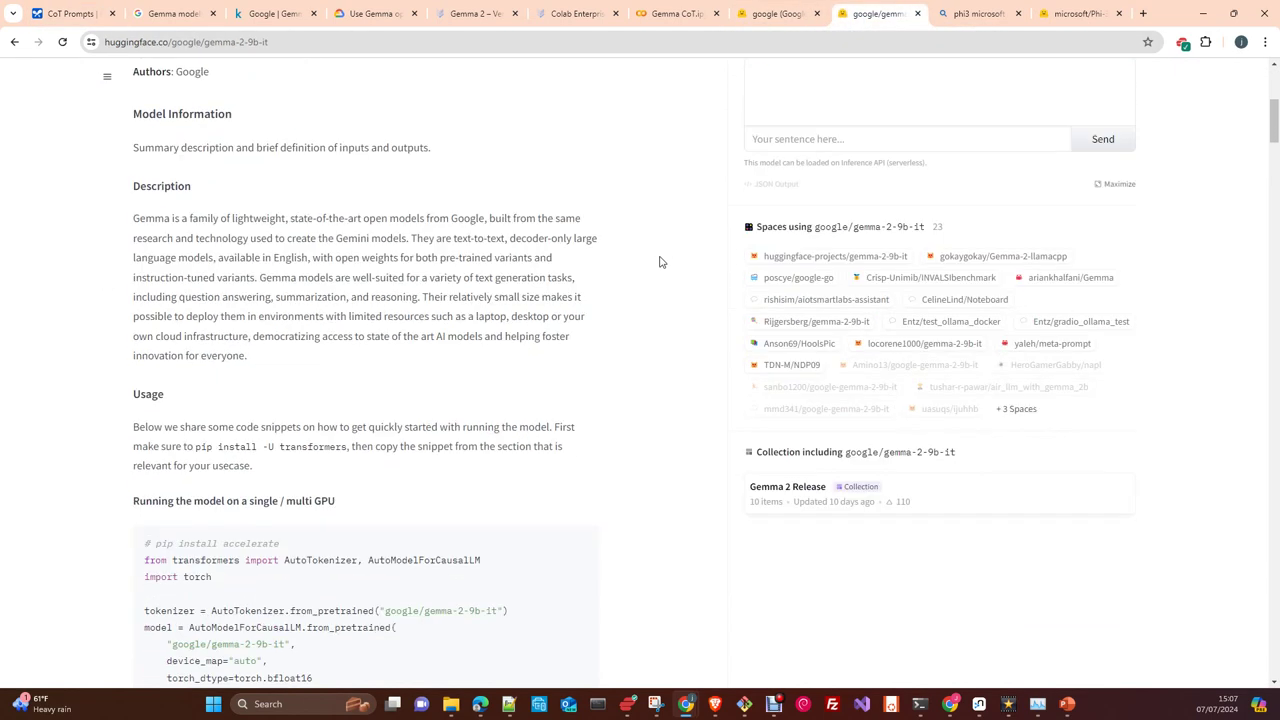
scroll(654, 260, up, 5)
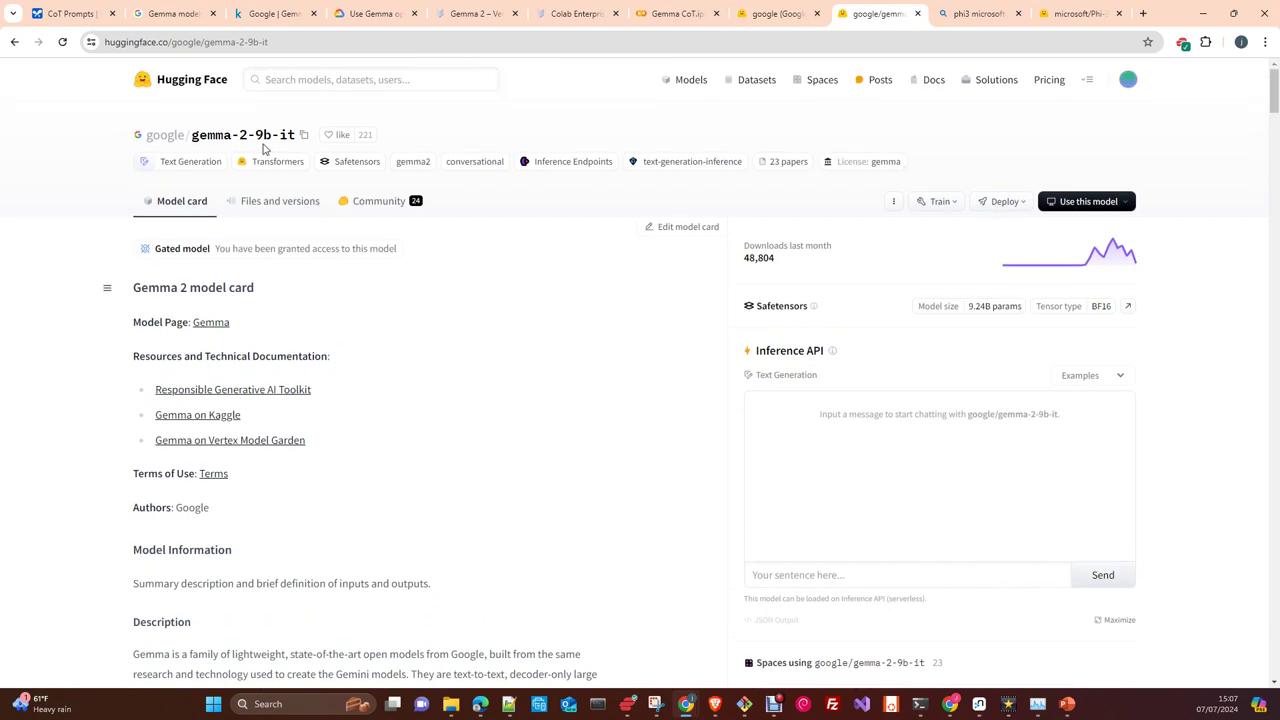
scroll(410, 370, down, 15)
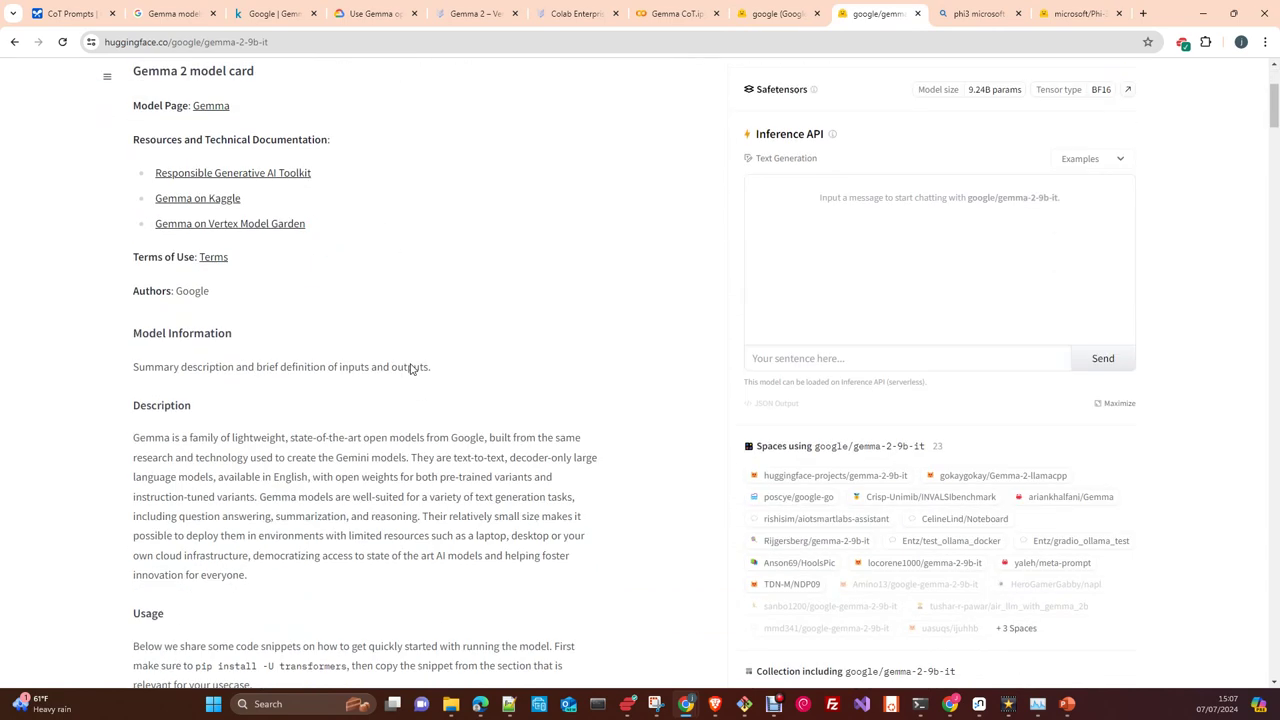
scroll(419, 369, down, 20)
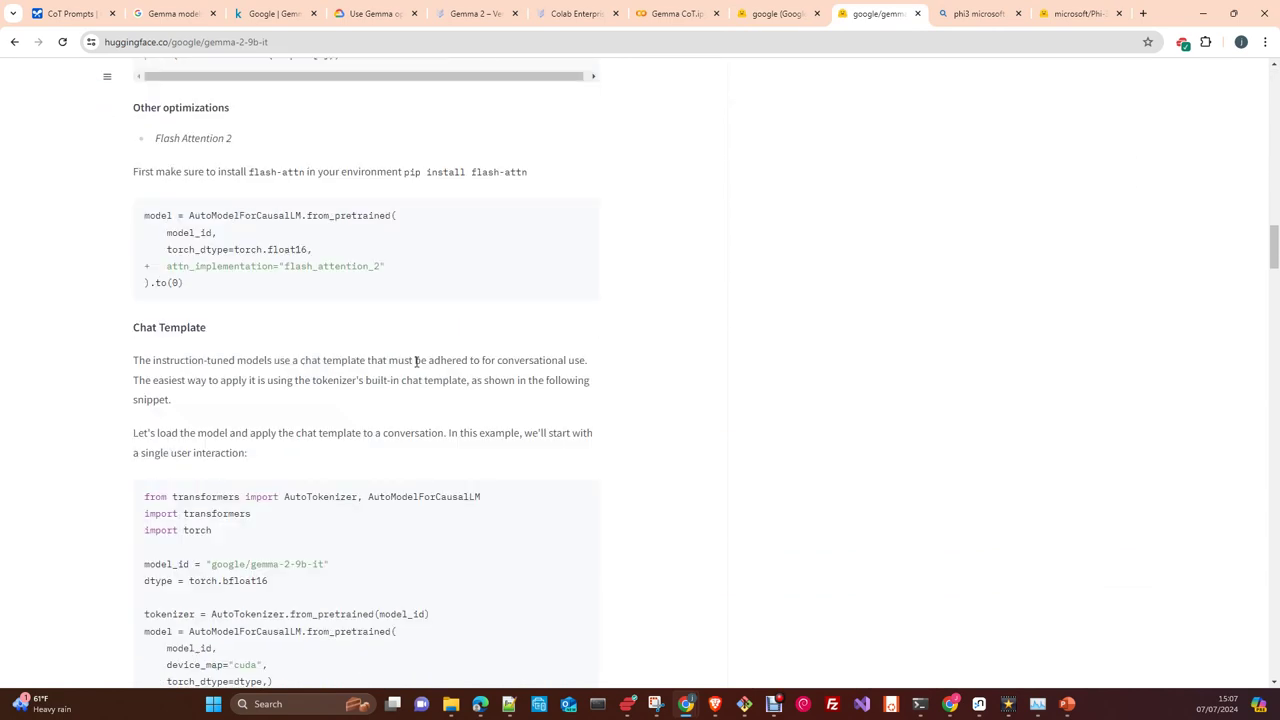
scroll(420, 361, down, 15)
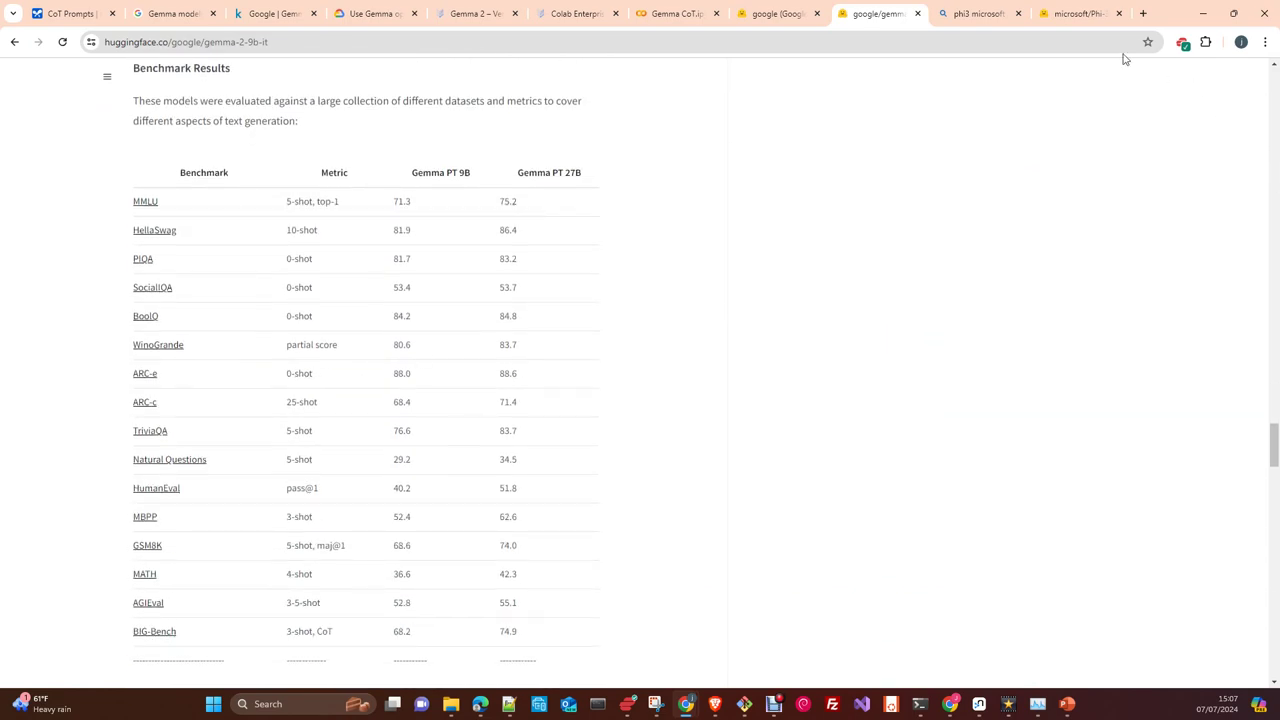
Step: Compare the Gemma PT 9B and 27B benchmark scores with those on the Phi-3-mini-4k-instruct model card
click(1079, 14)
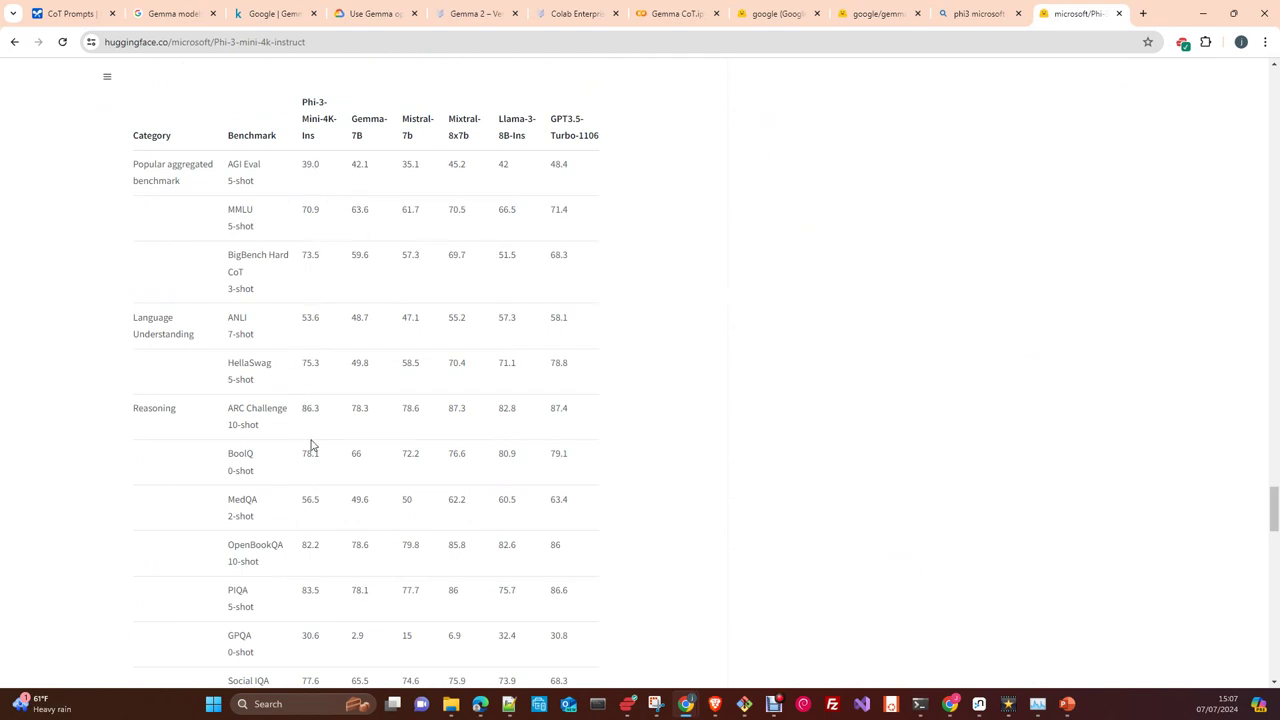
click(885, 17)
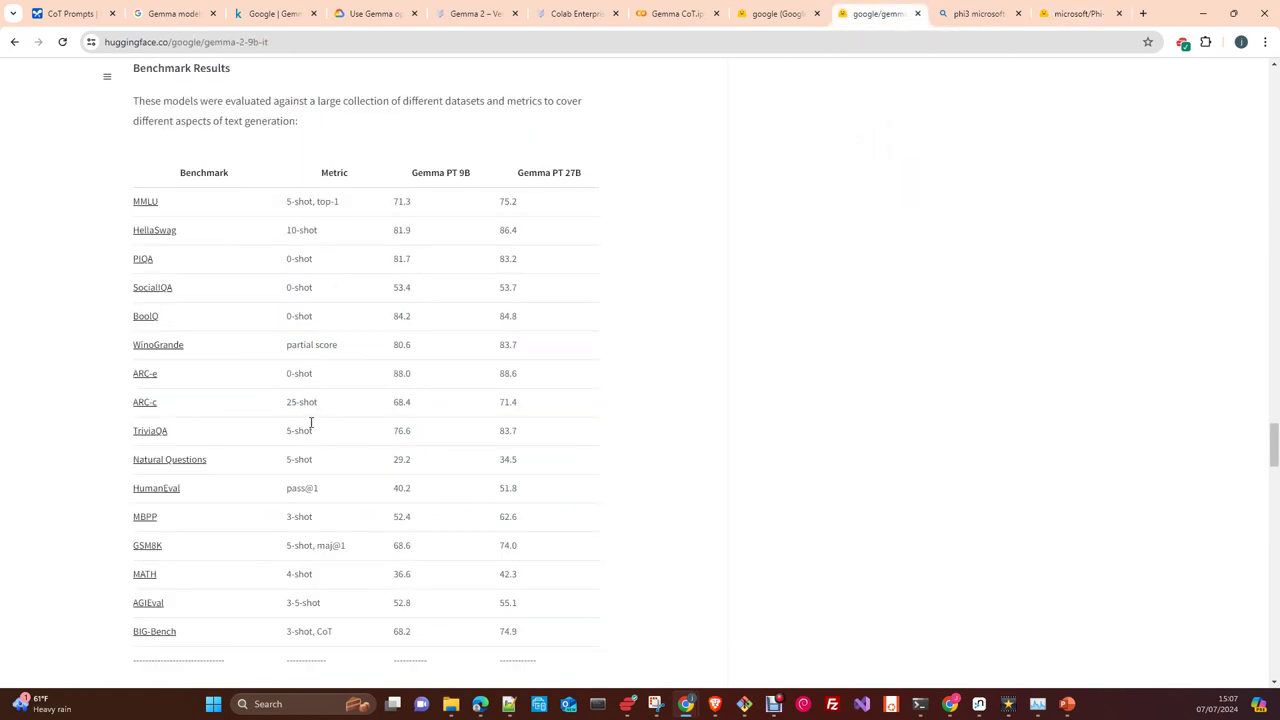
scroll(248, 386, down, 1)
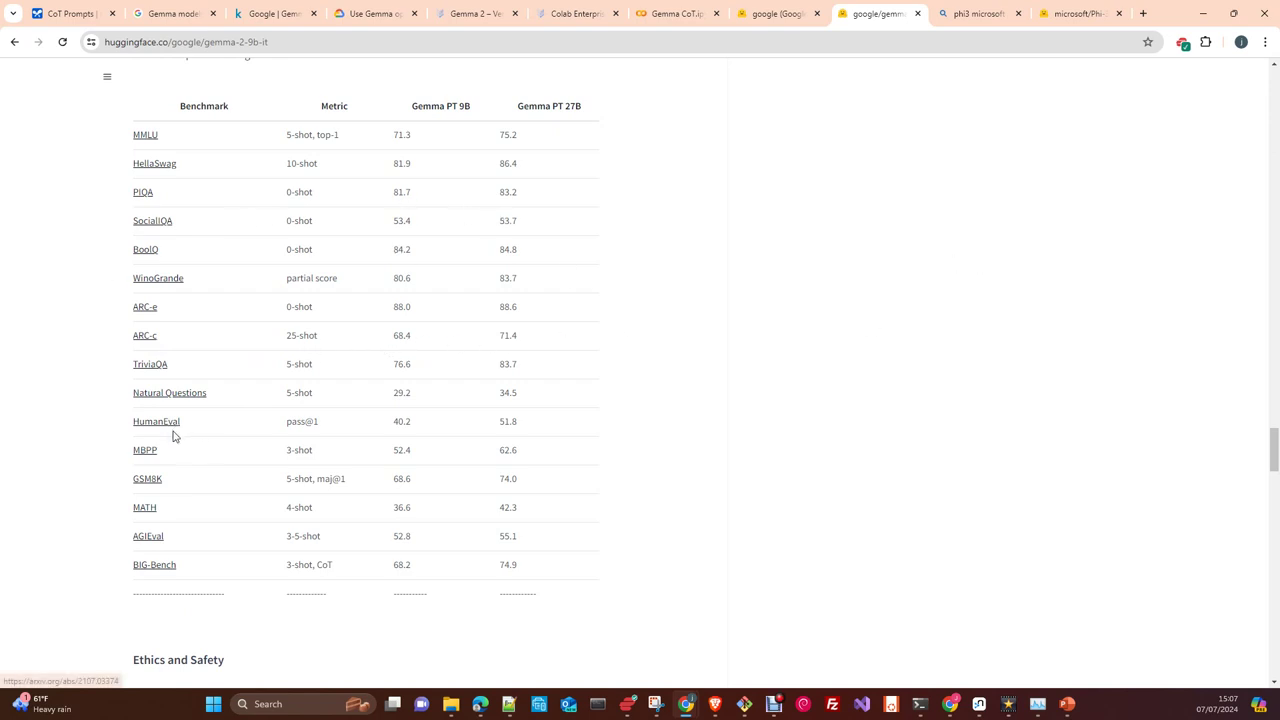
click(1068, 14)
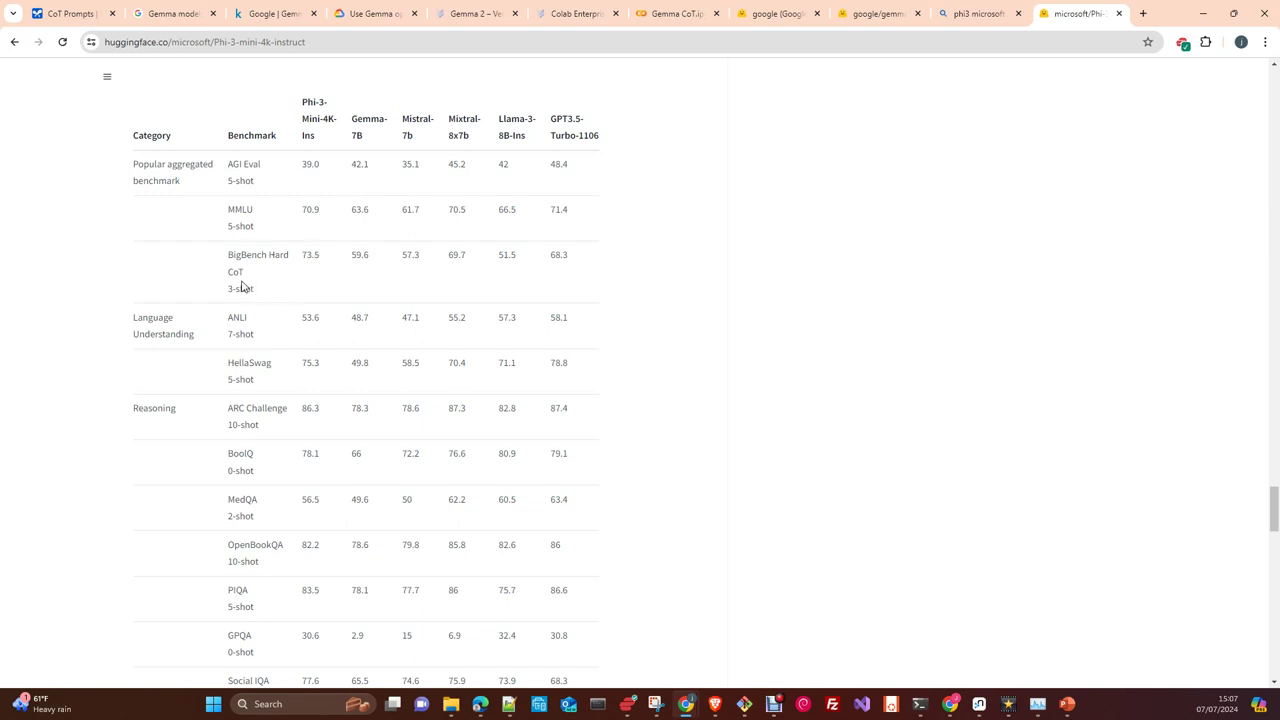
click(866, 16)
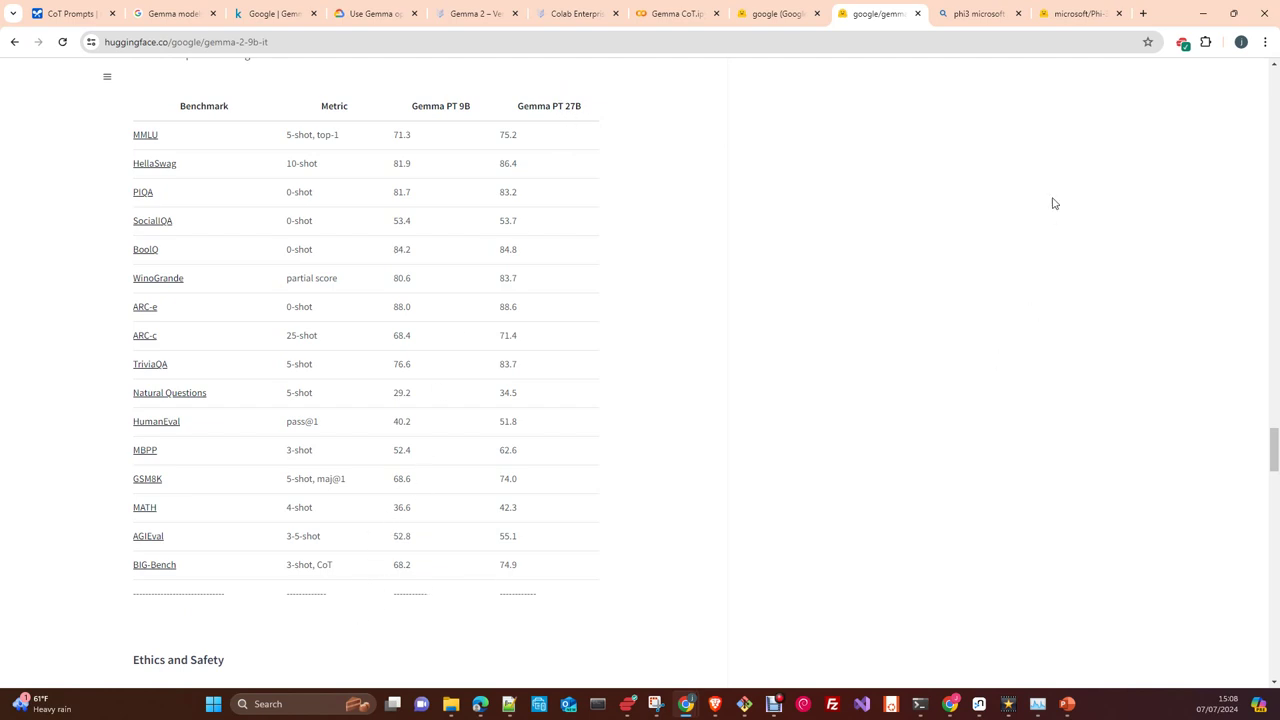
click(1058, 14)
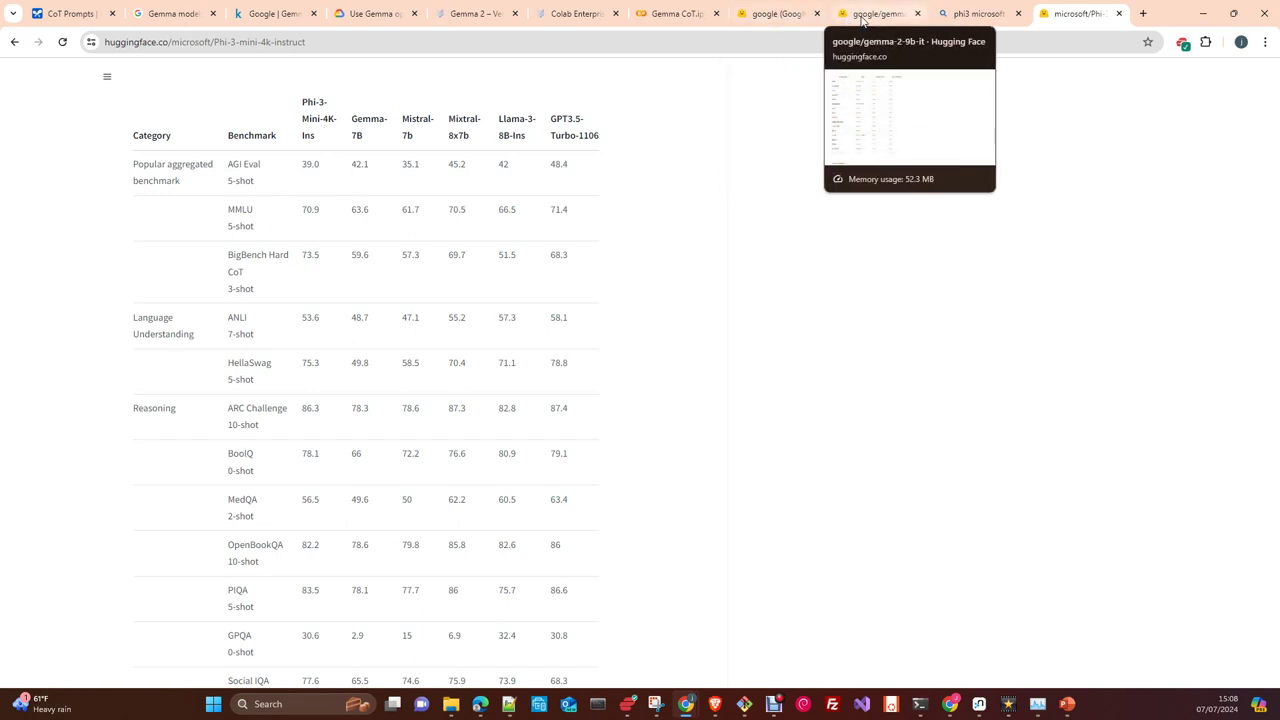
click(860, 14)
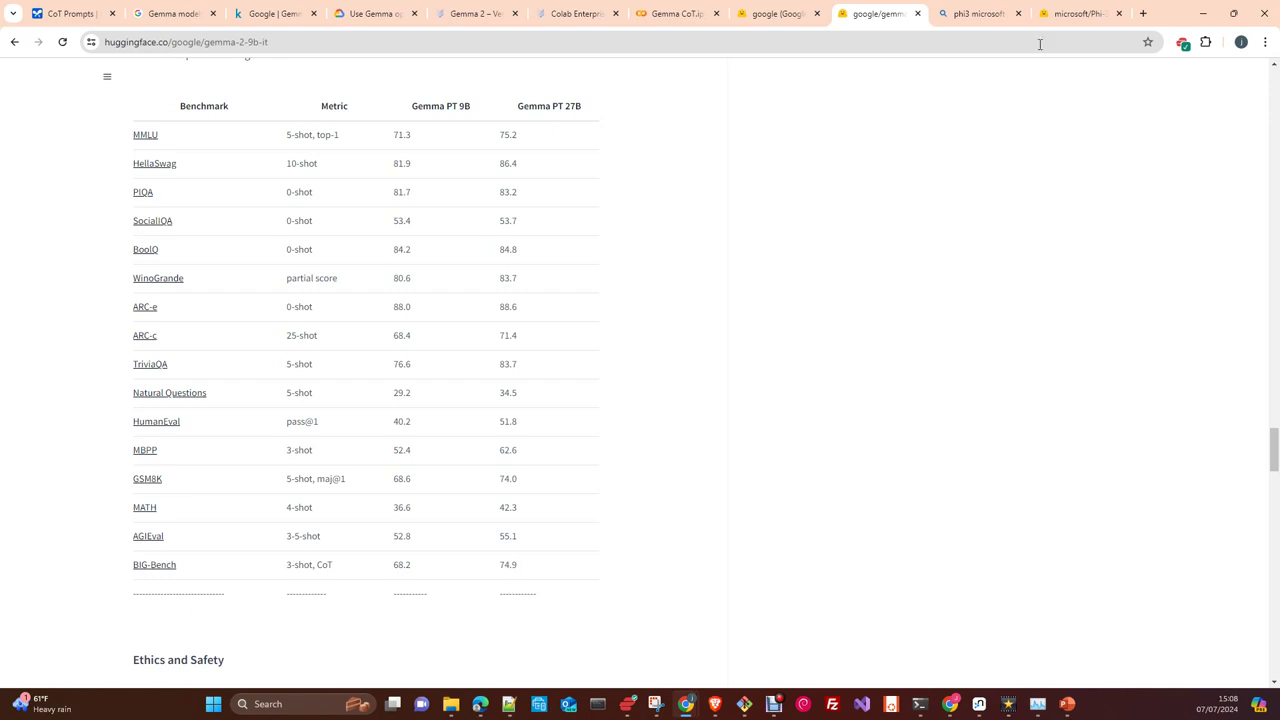
click(1069, 17)
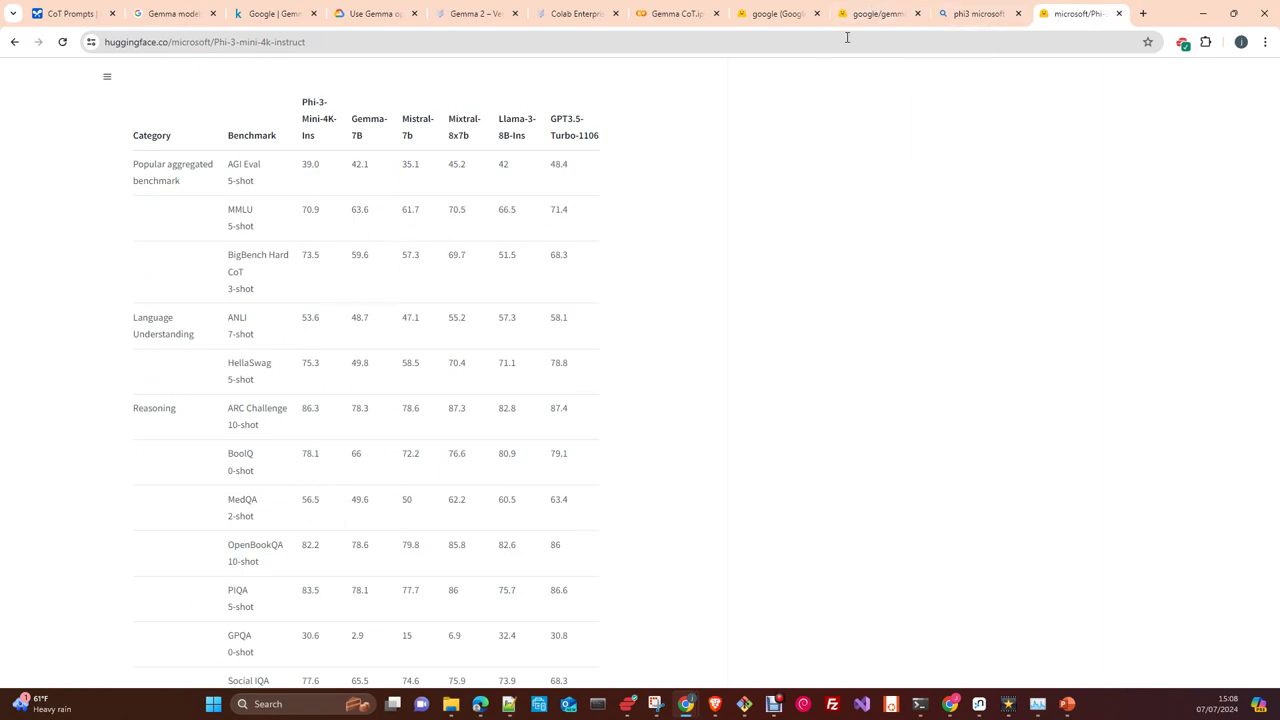
click(878, 14)
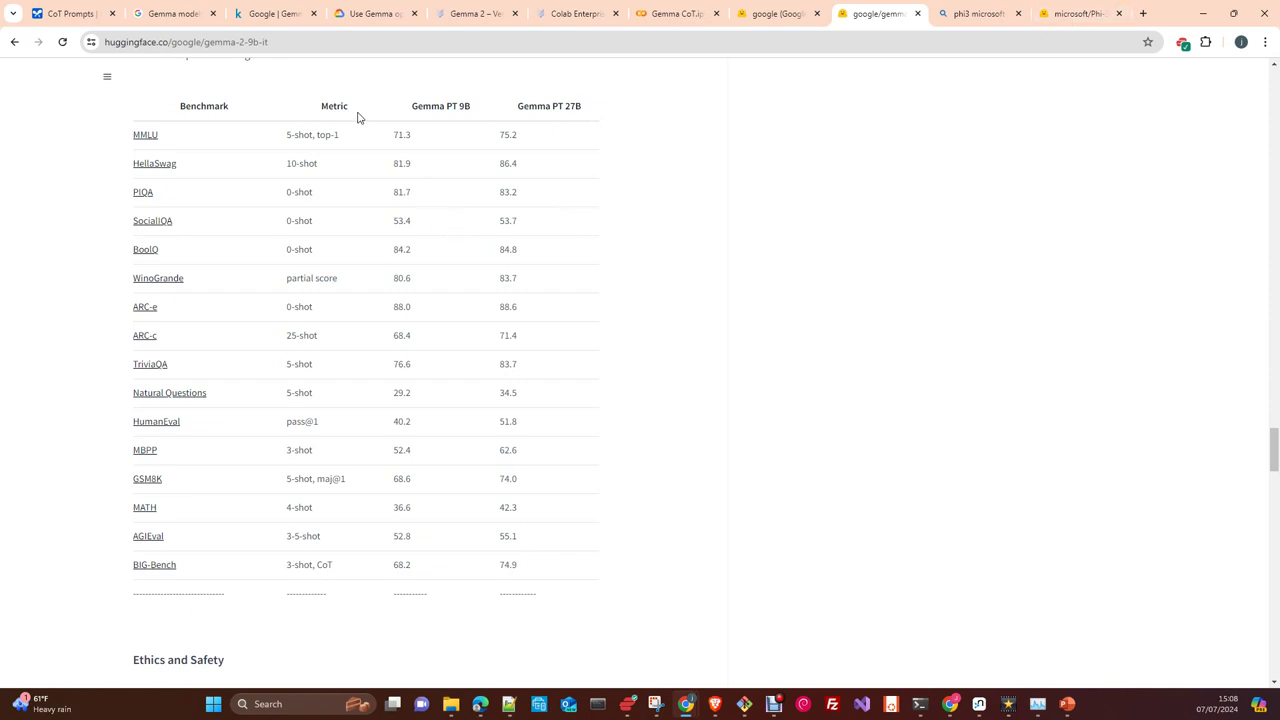
Step: Return to the CoT Prompts chat and examine the model's reasoning for the number list, apples and sister's age questions
click(70, 13)
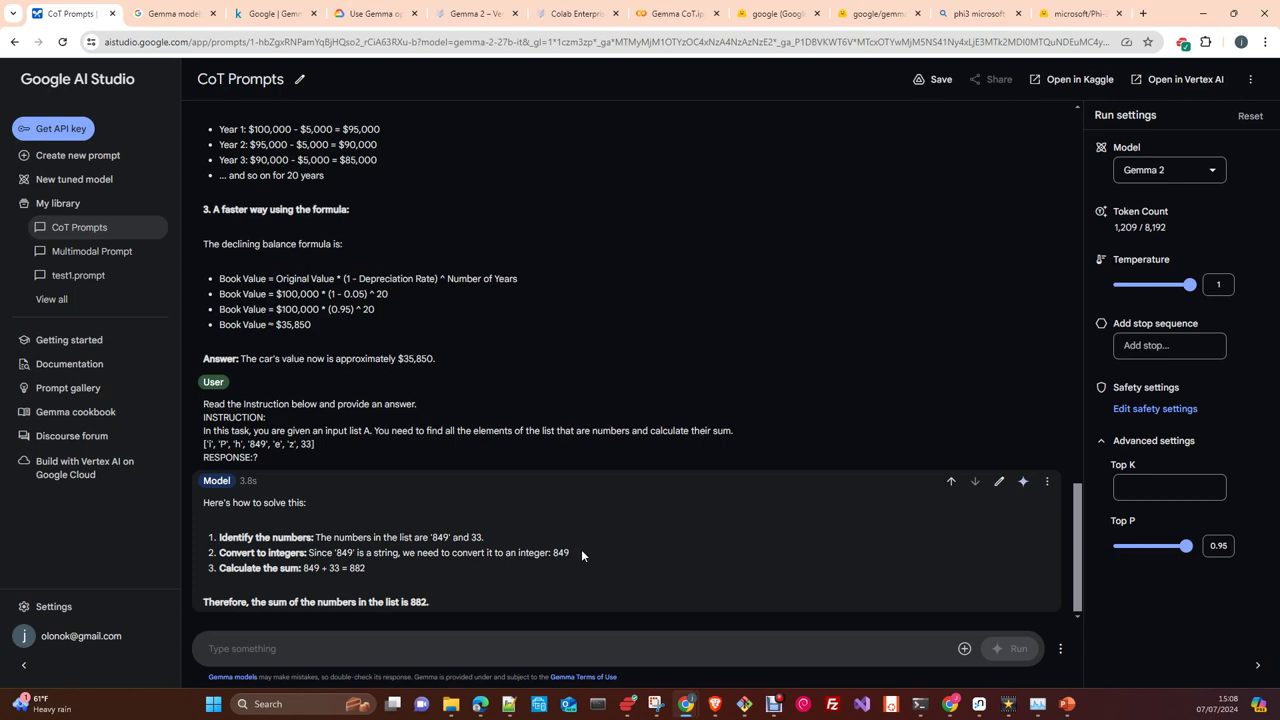
scroll(589, 553, up, 15)
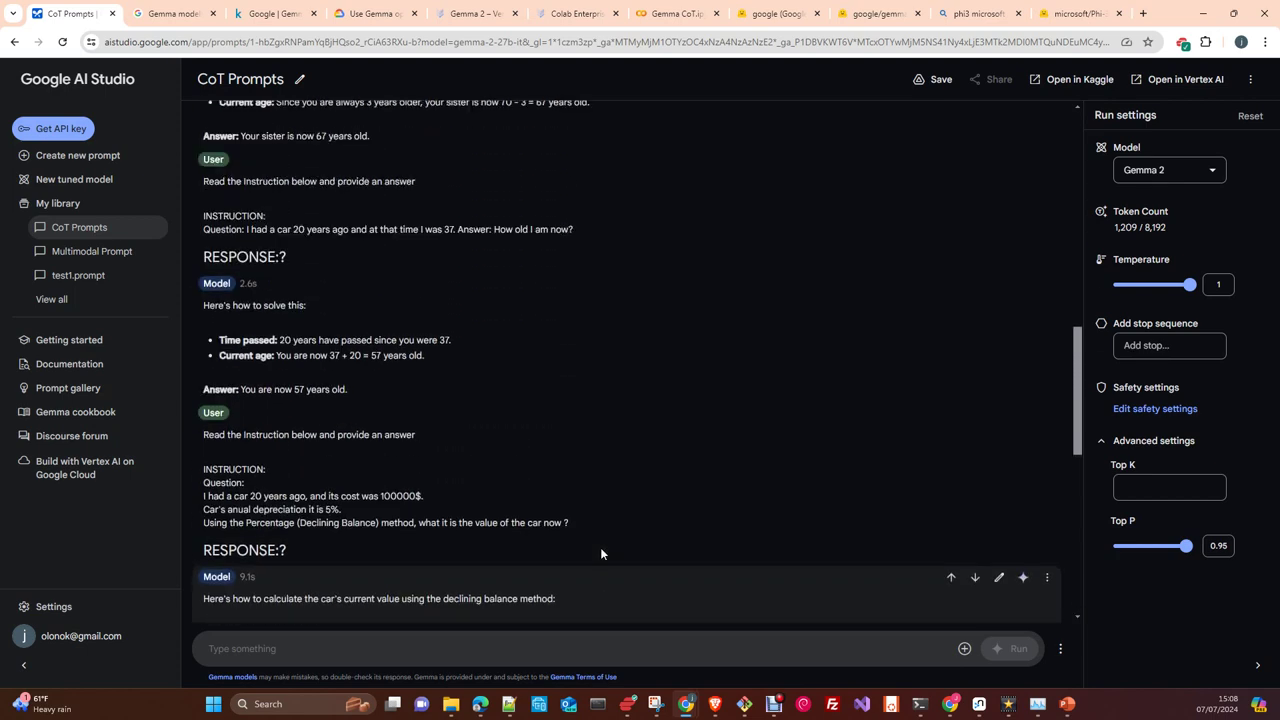
scroll(603, 546, up, 5)
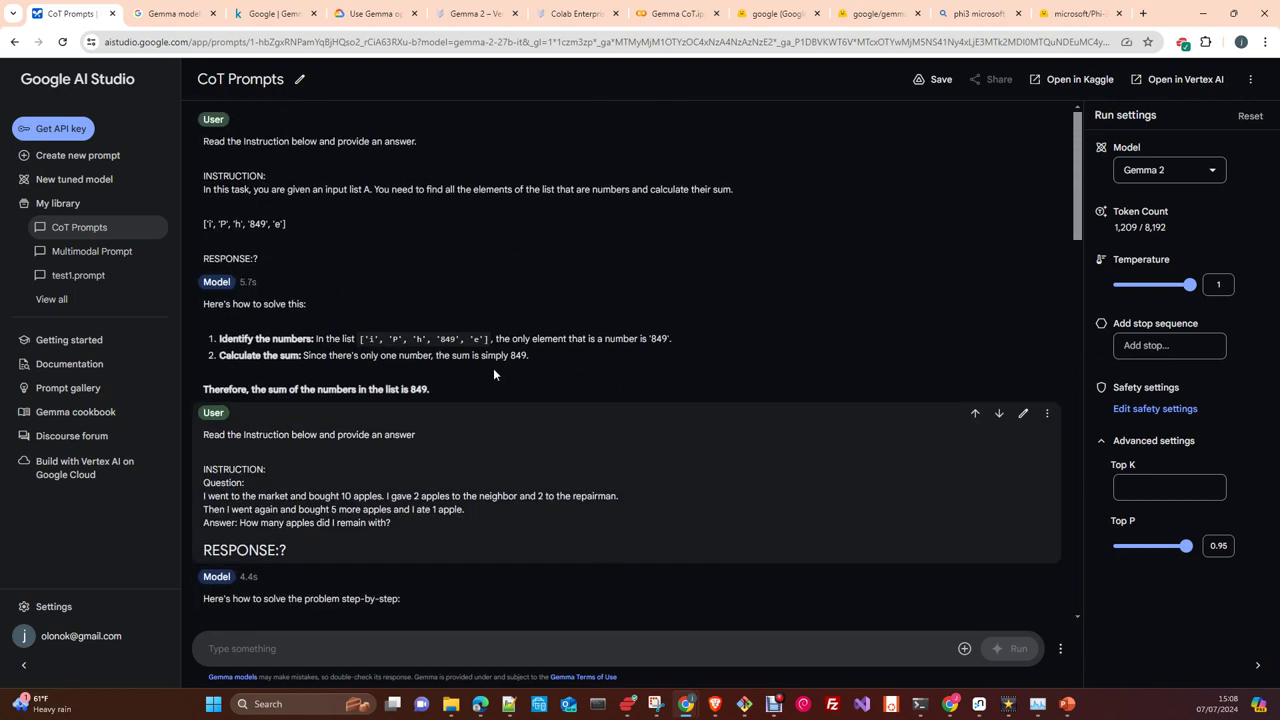
scroll(500, 389, down, 1)
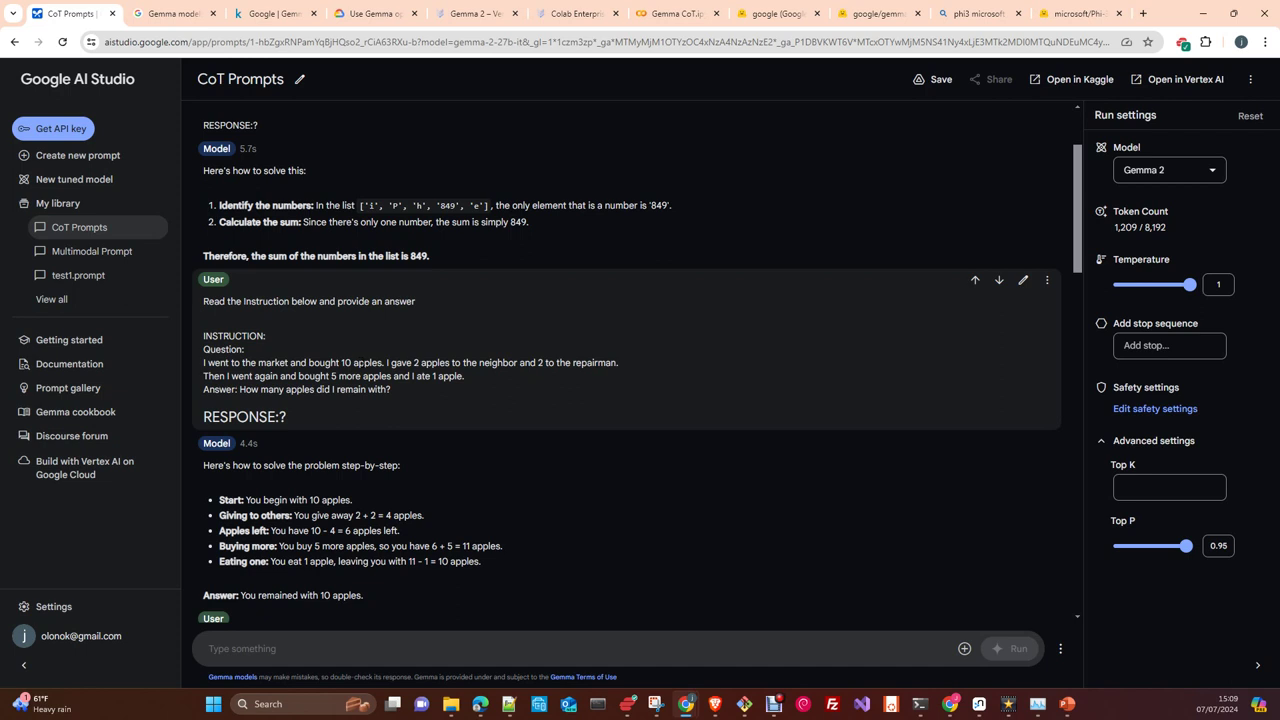
scroll(371, 430, down, 1)
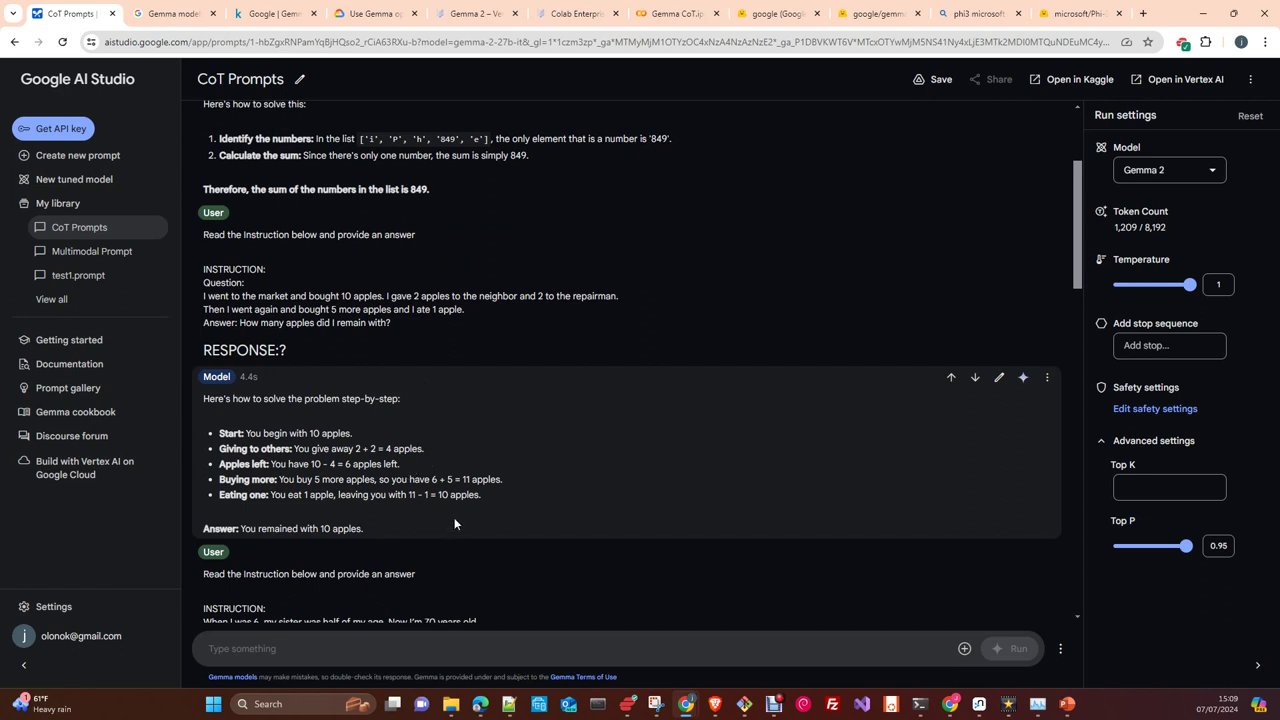
scroll(460, 458, down, 1)
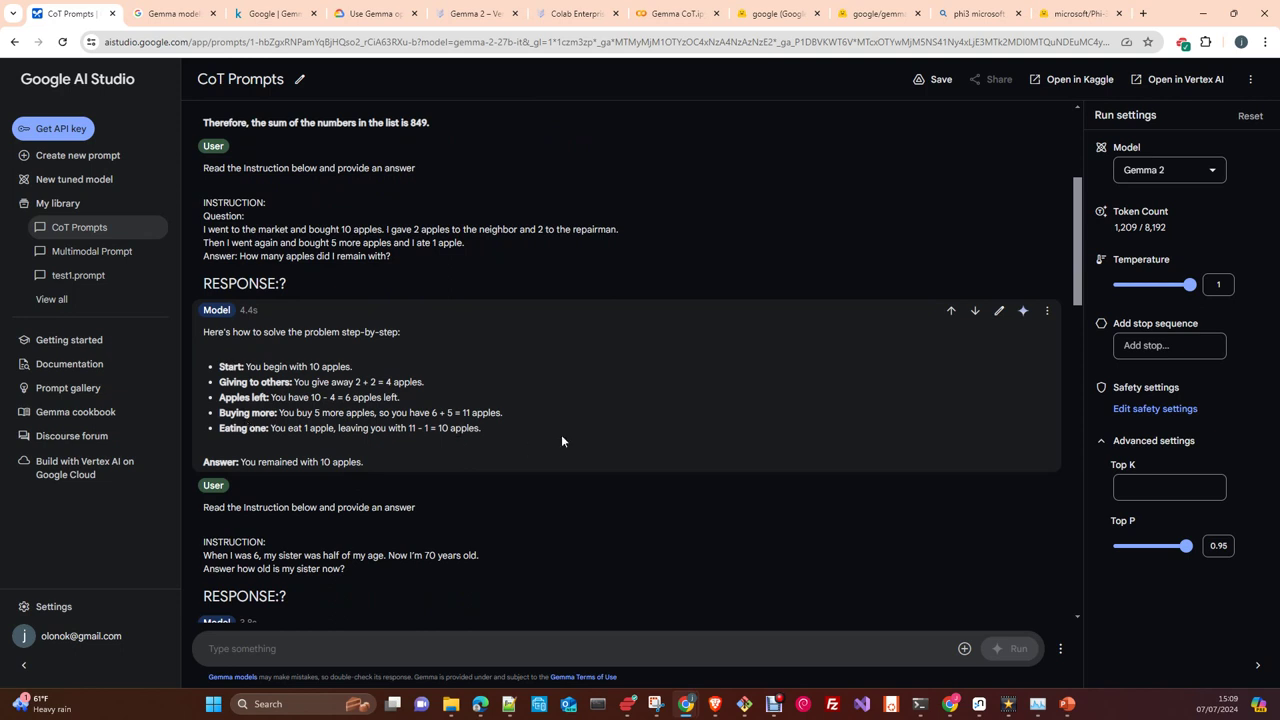
scroll(501, 470, down, 3)
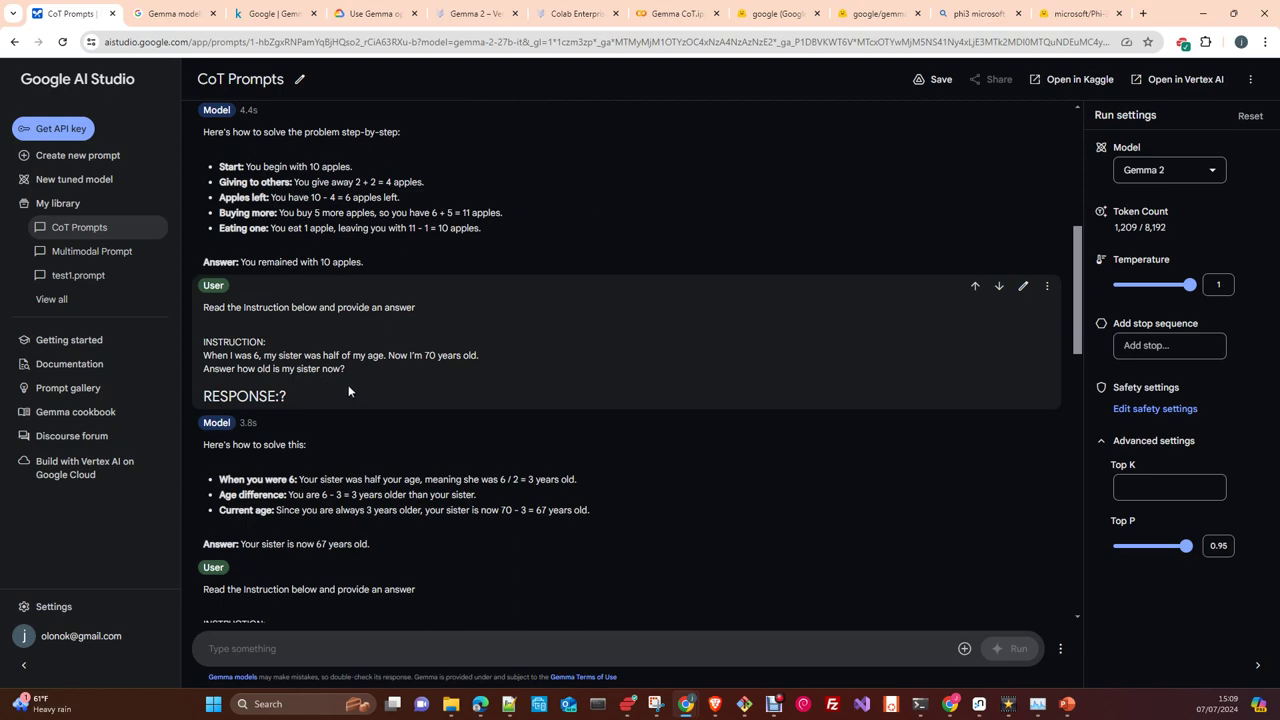
scroll(416, 386, up, 2)
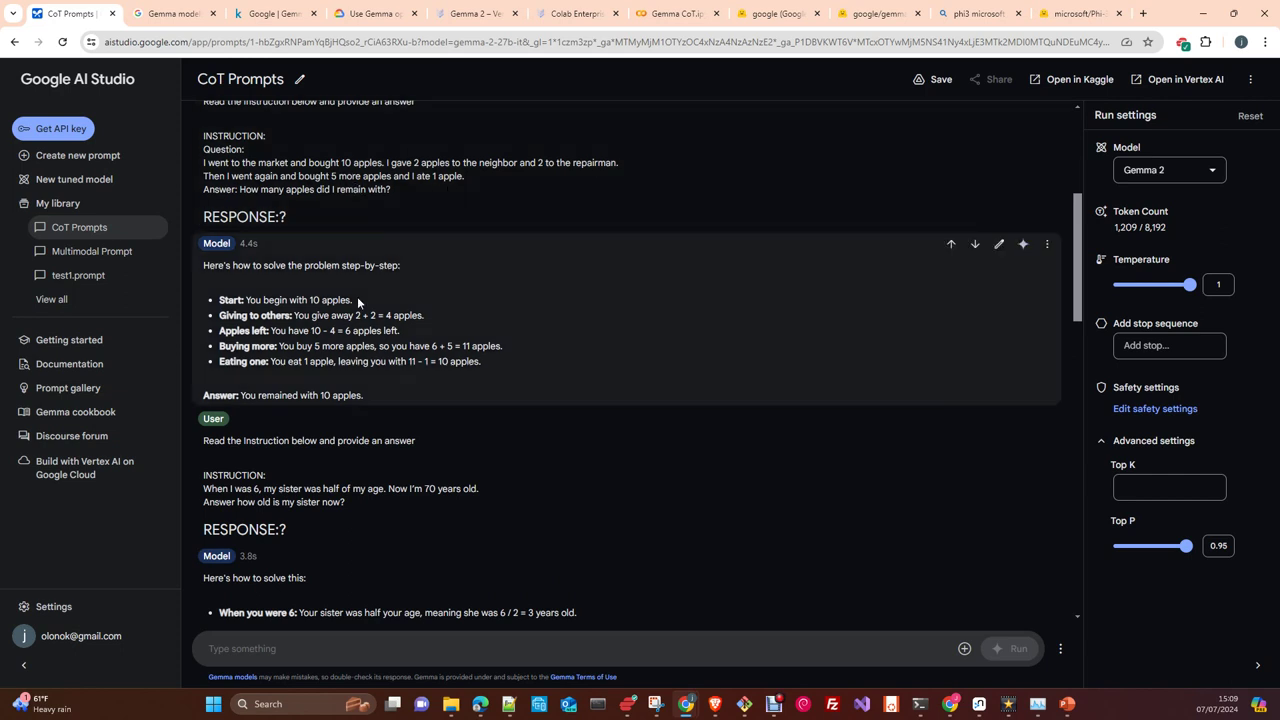
Step: Examine the model's step-by-step answers to the sister's age, current age, car depreciation and number list questions in the CoT Prompts chat
scroll(468, 392, down, 2)
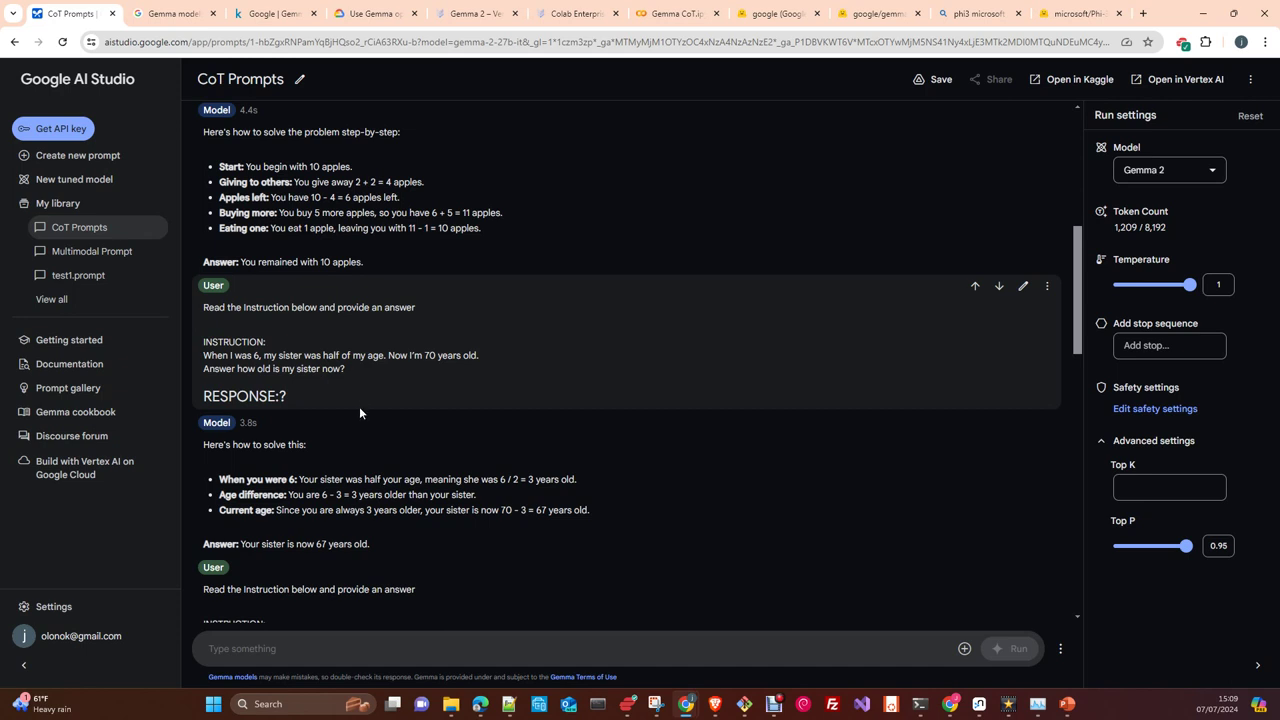
scroll(359, 410, down, 3)
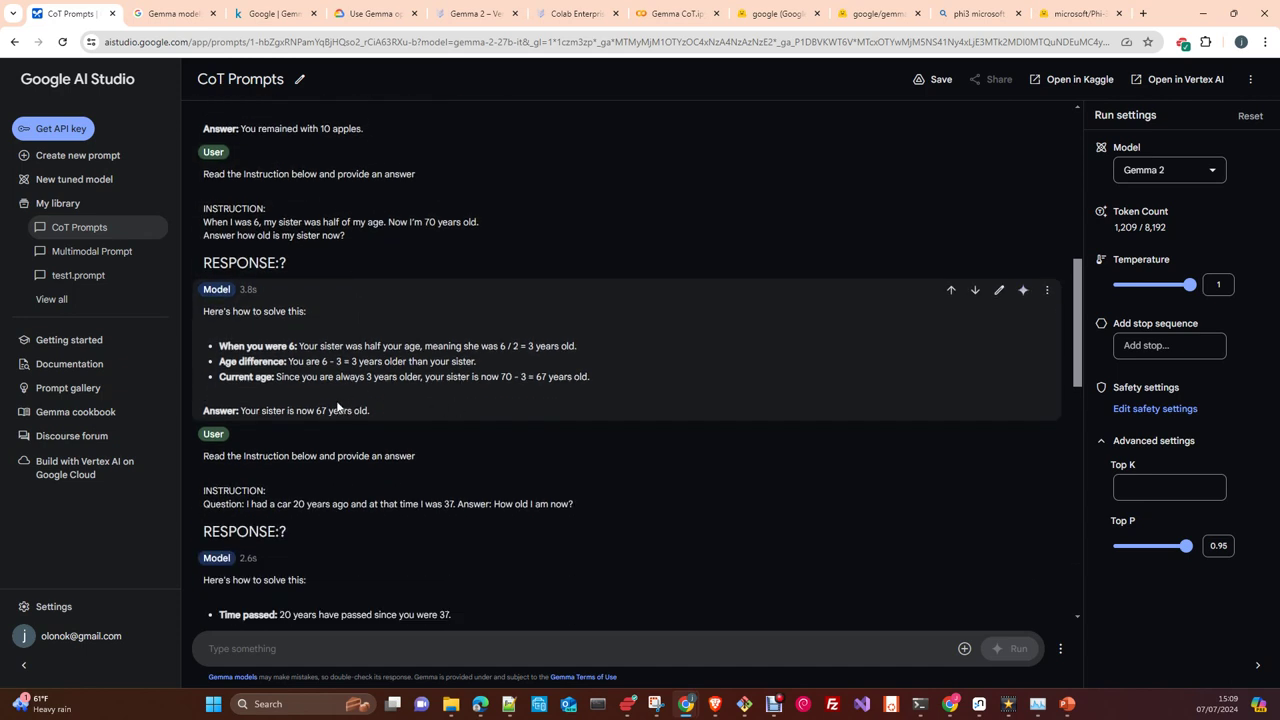
scroll(335, 338, down, 2)
scroll(339, 349, down, 4)
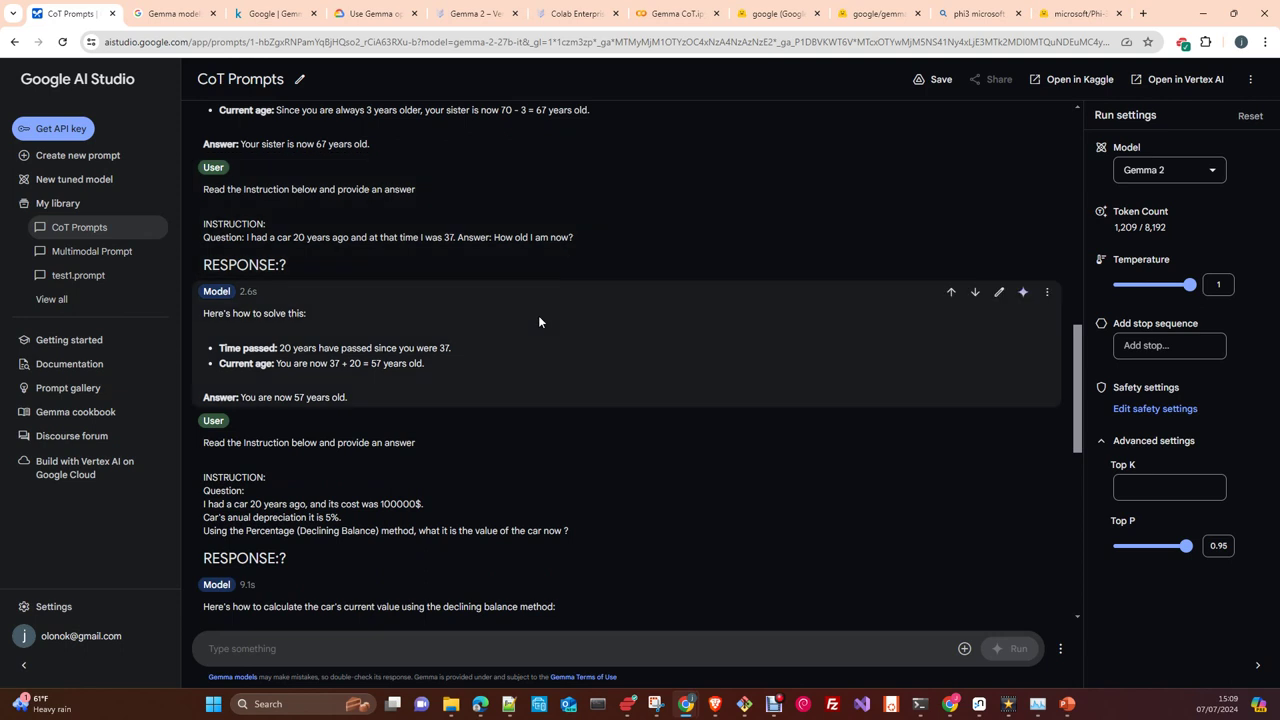
scroll(410, 305, down, 3)
scroll(420, 308, down, 3)
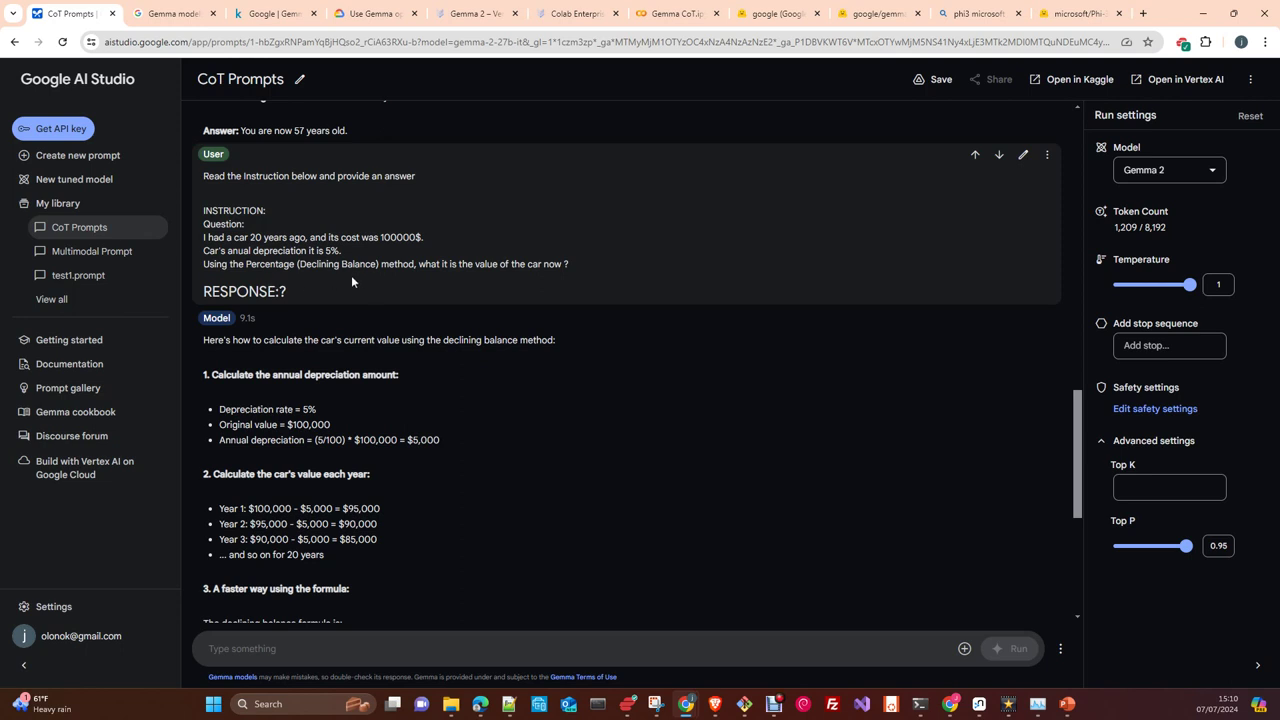
scroll(490, 370, down, 2)
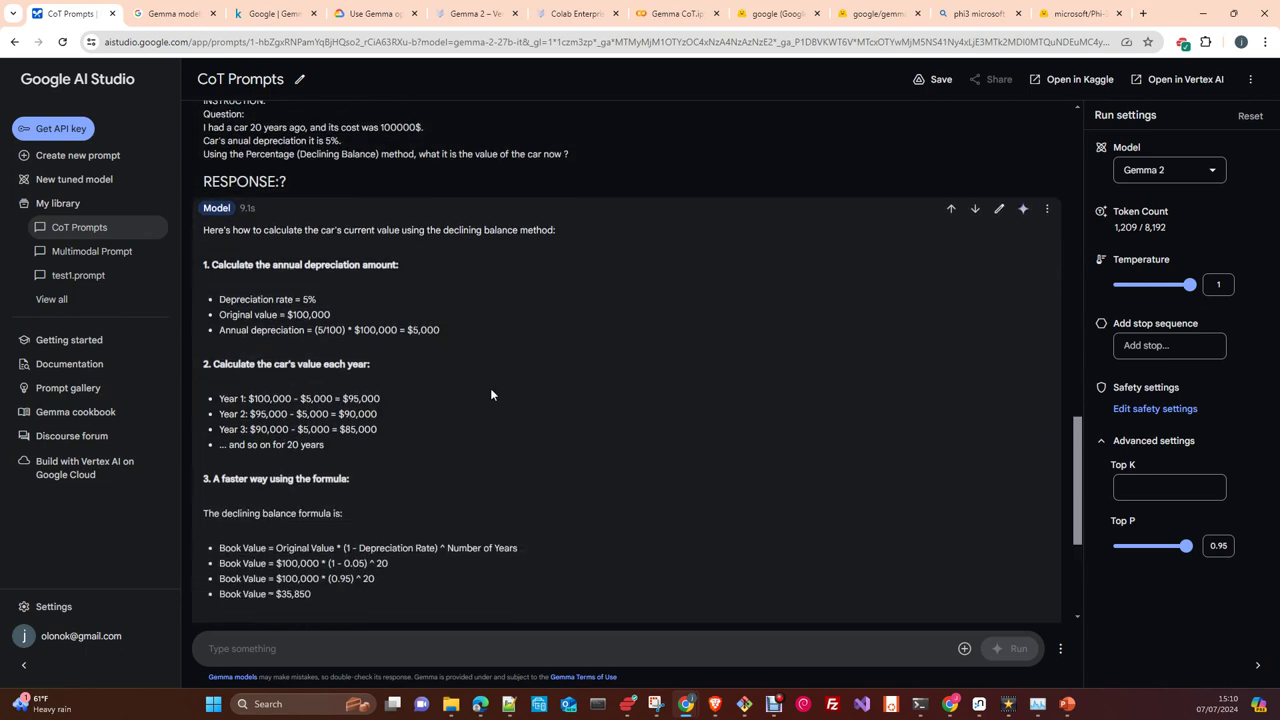
scroll(486, 356, down, 3)
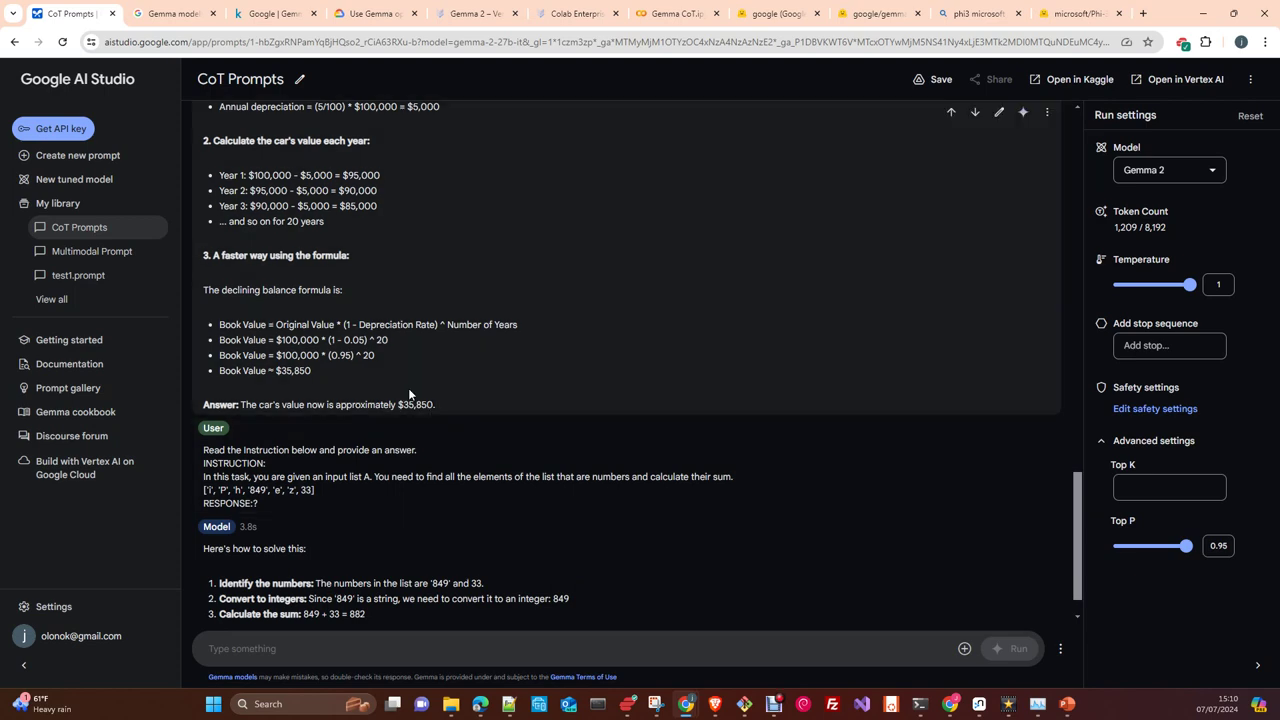
scroll(459, 410, up, 8)
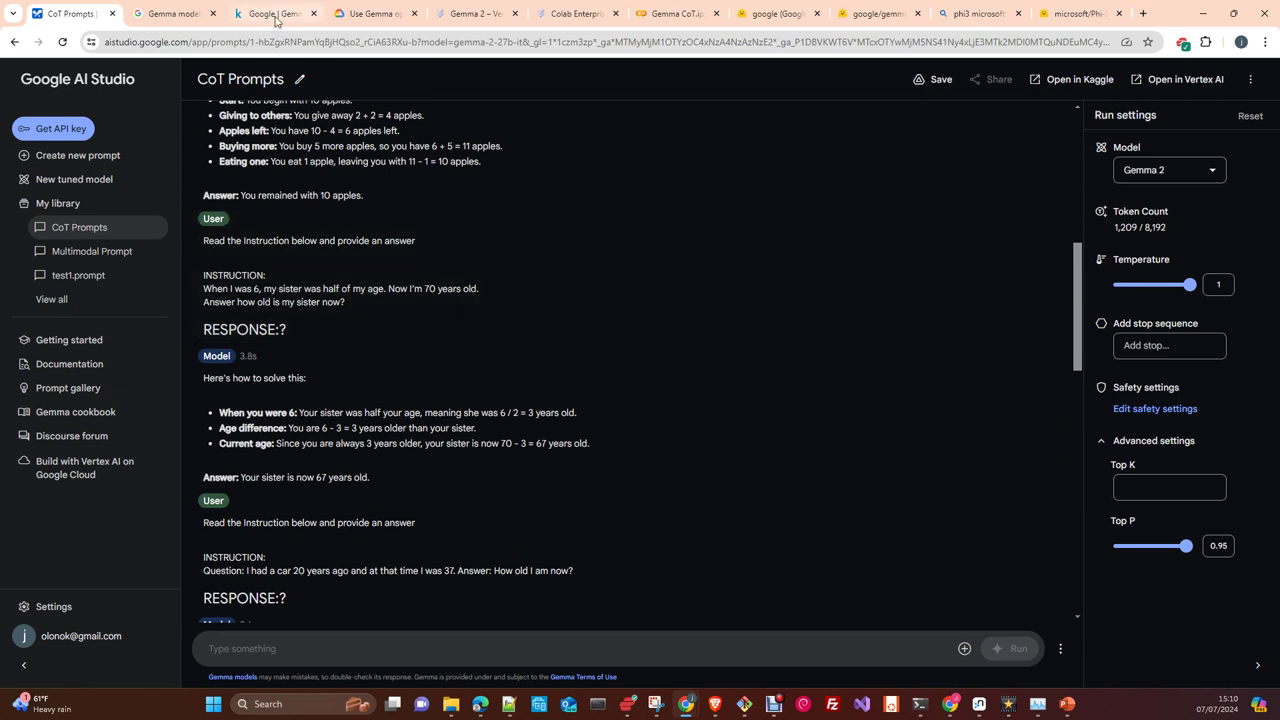
Step: View the introduction of the Gemma models overview documentation and return to the CoT Prompts chat
click(172, 14)
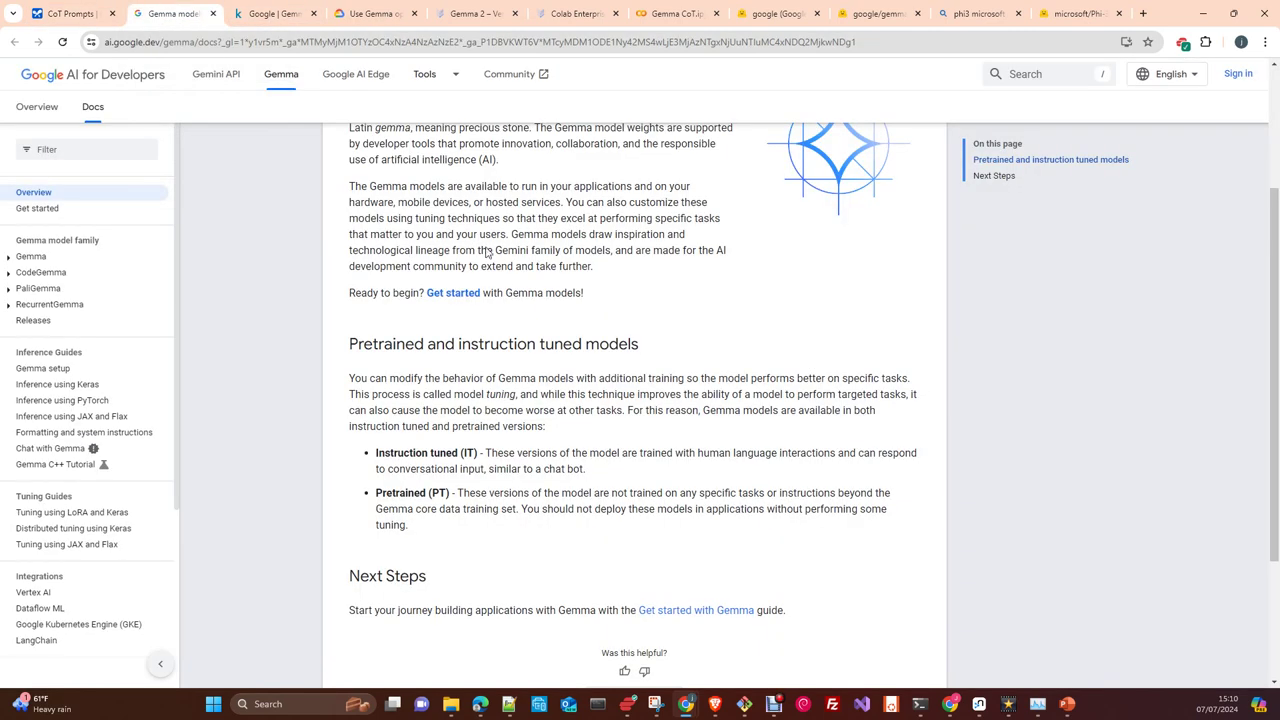
scroll(487, 252, up, 2)
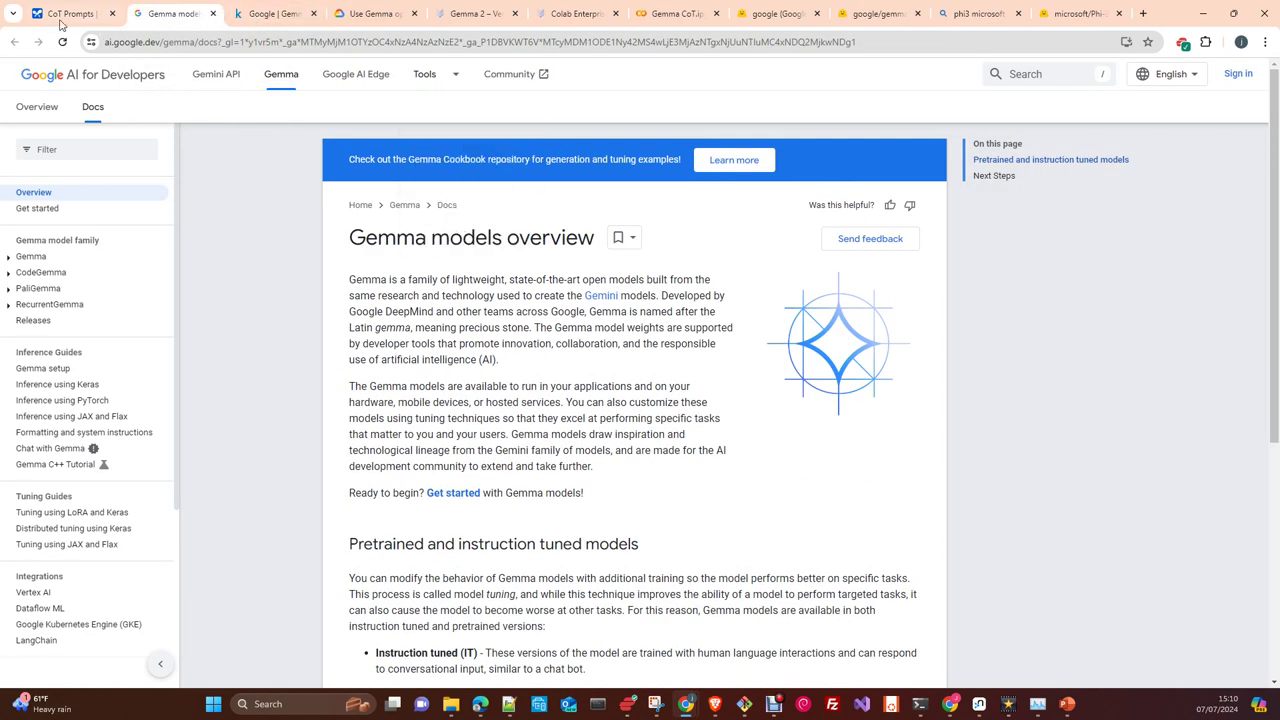
click(62, 16)
scroll(1076, 164, up, 2)
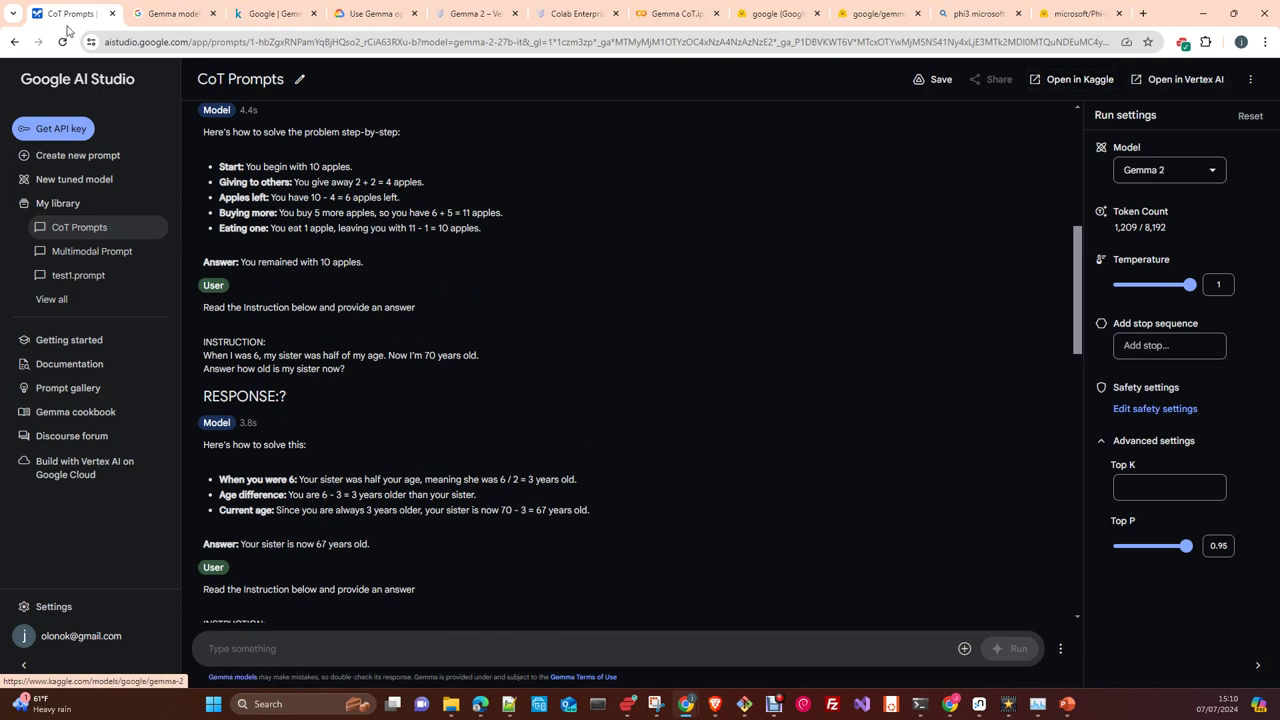
Step: Switch to the Gemma 2 page on Kaggle and view the list of available Gemma C++ model variations
click(266, 16)
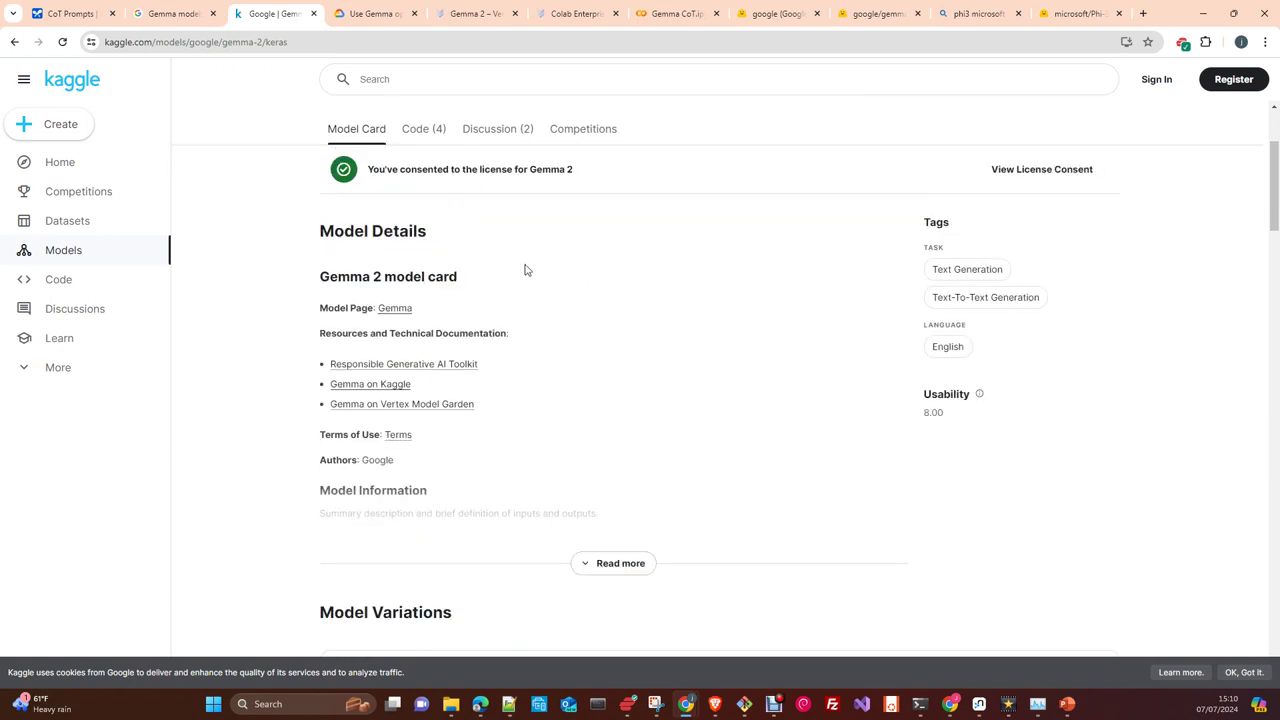
scroll(547, 254, down, 2)
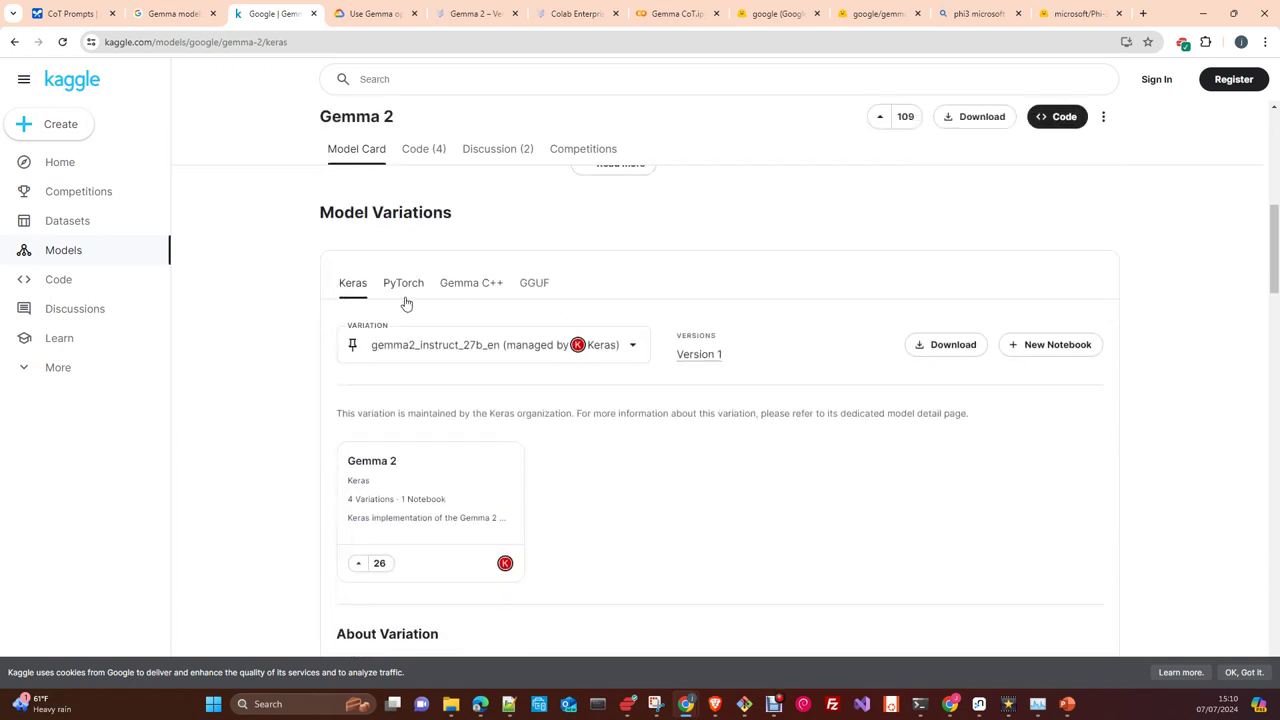
click(481, 293)
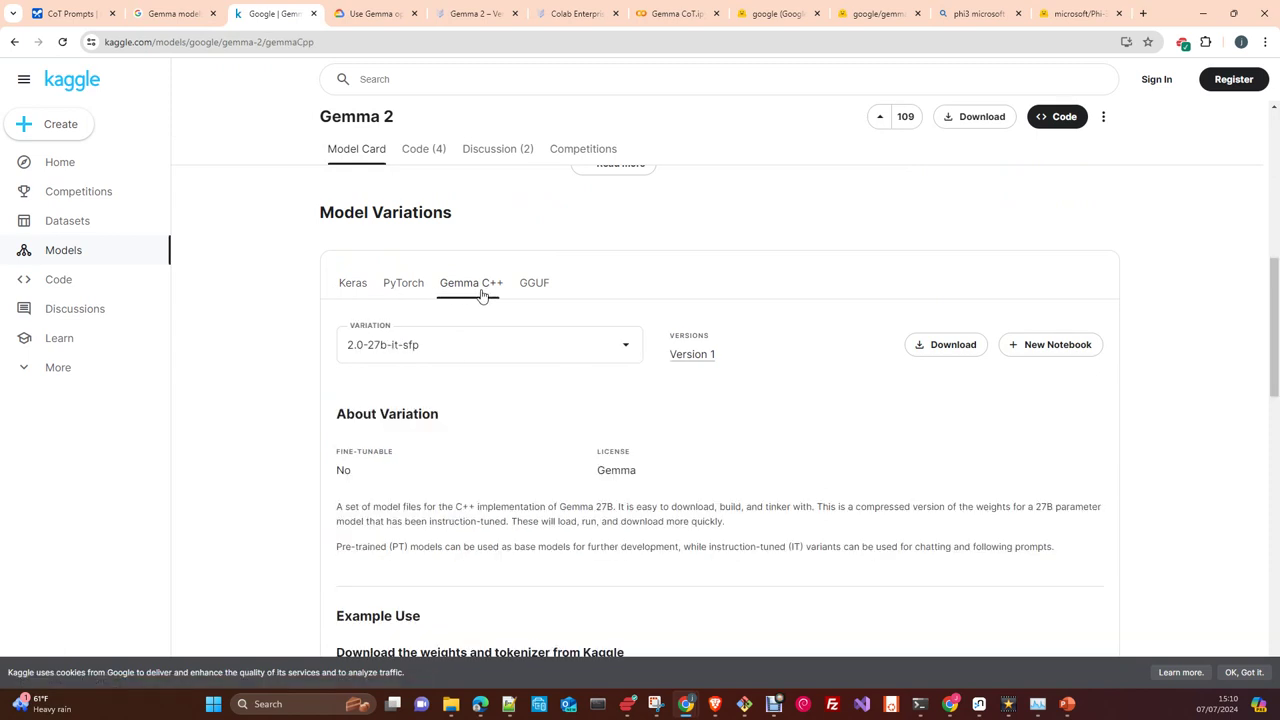
click(469, 343)
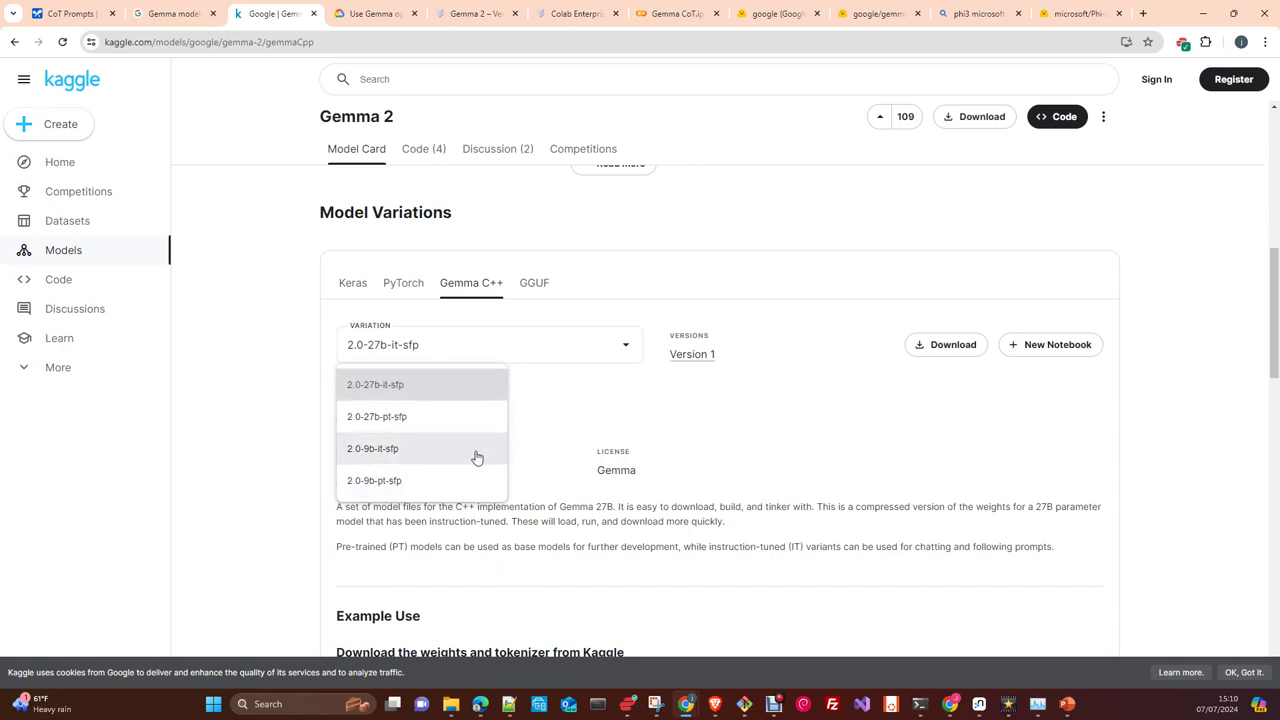
click(562, 436)
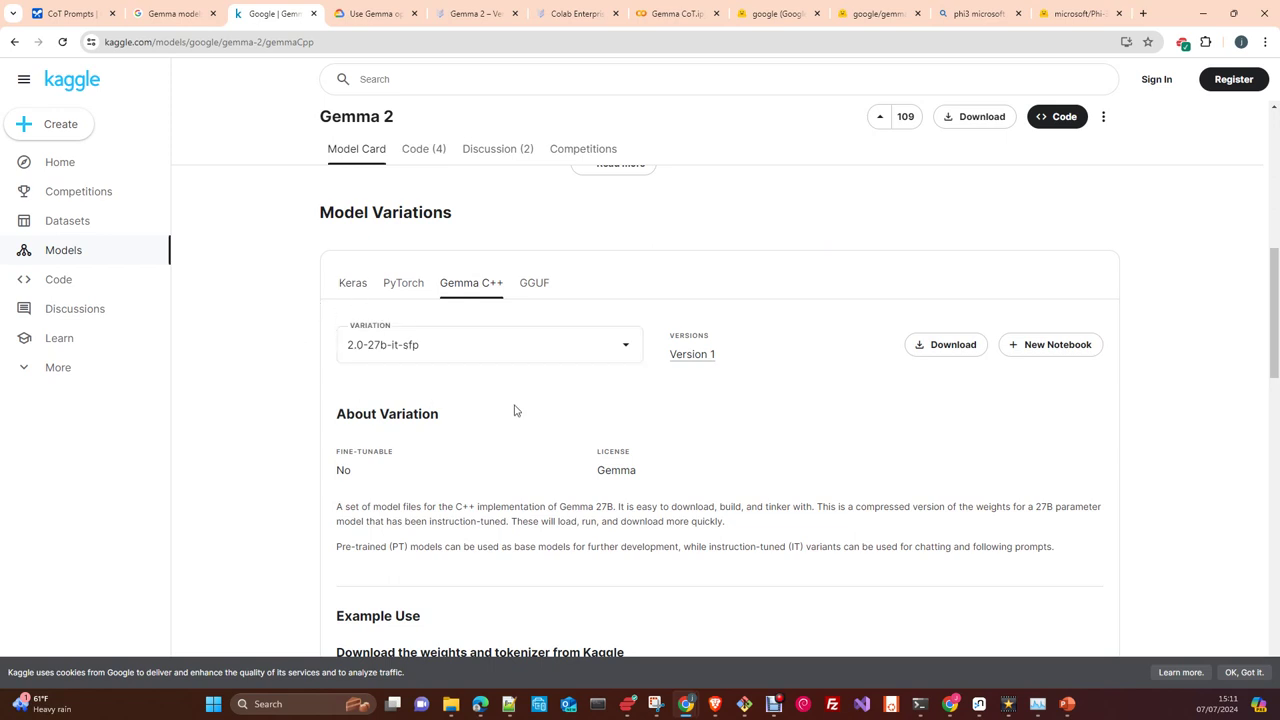
click(562, 349)
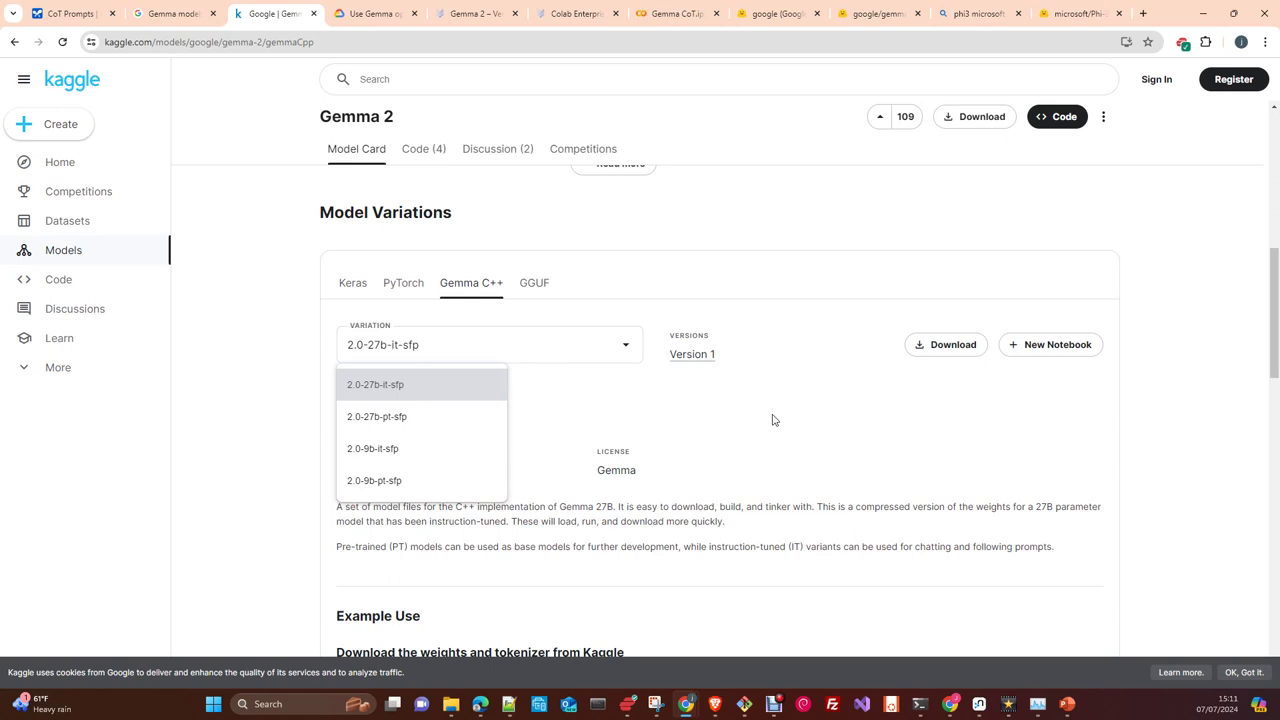
Step: Look through the Gemma C++ variation's example use, file explorer, metadata and activity overview
scroll(586, 456, down, 3)
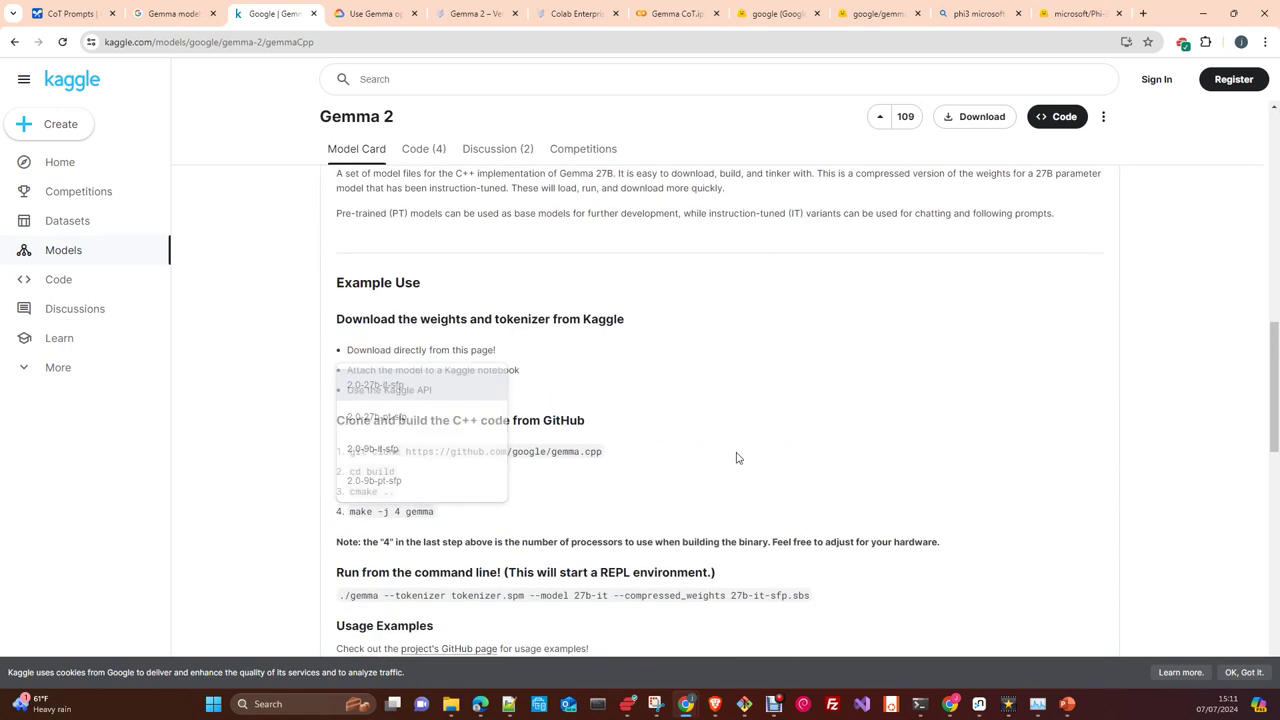
scroll(660, 465, down, 3)
scroll(554, 451, down, 1)
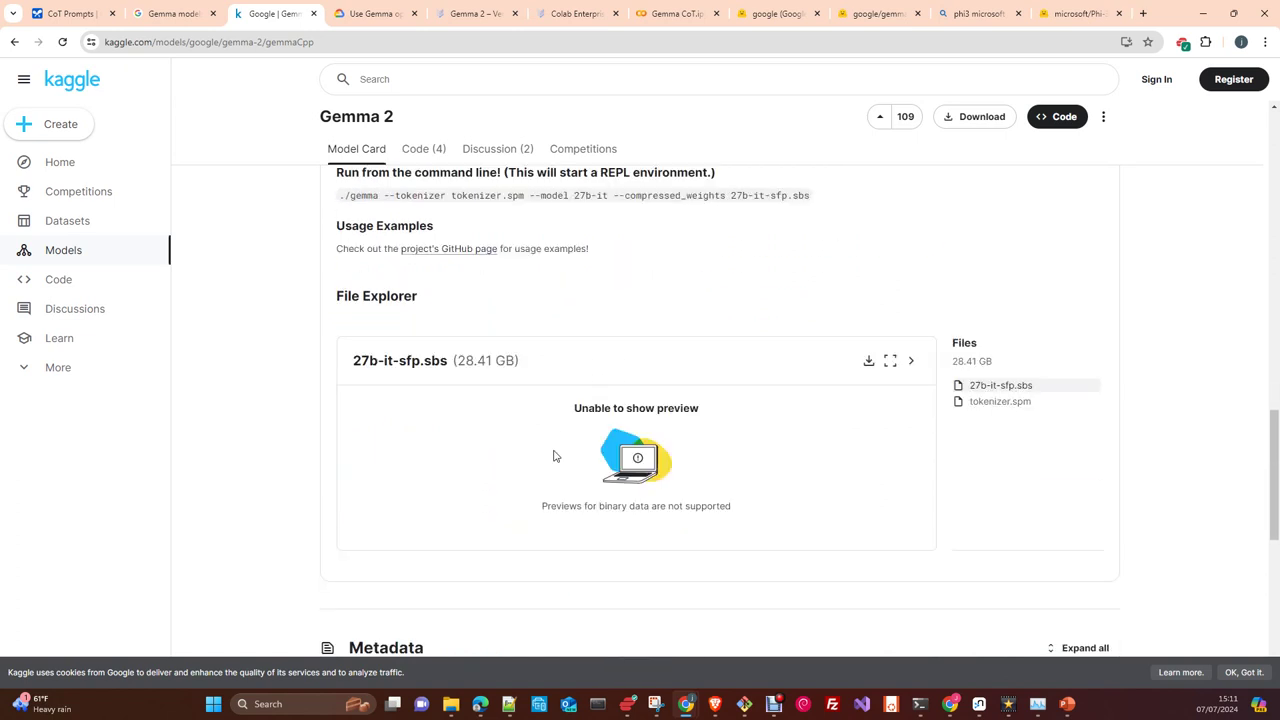
scroll(559, 455, down, 2)
scroll(561, 455, down, 2)
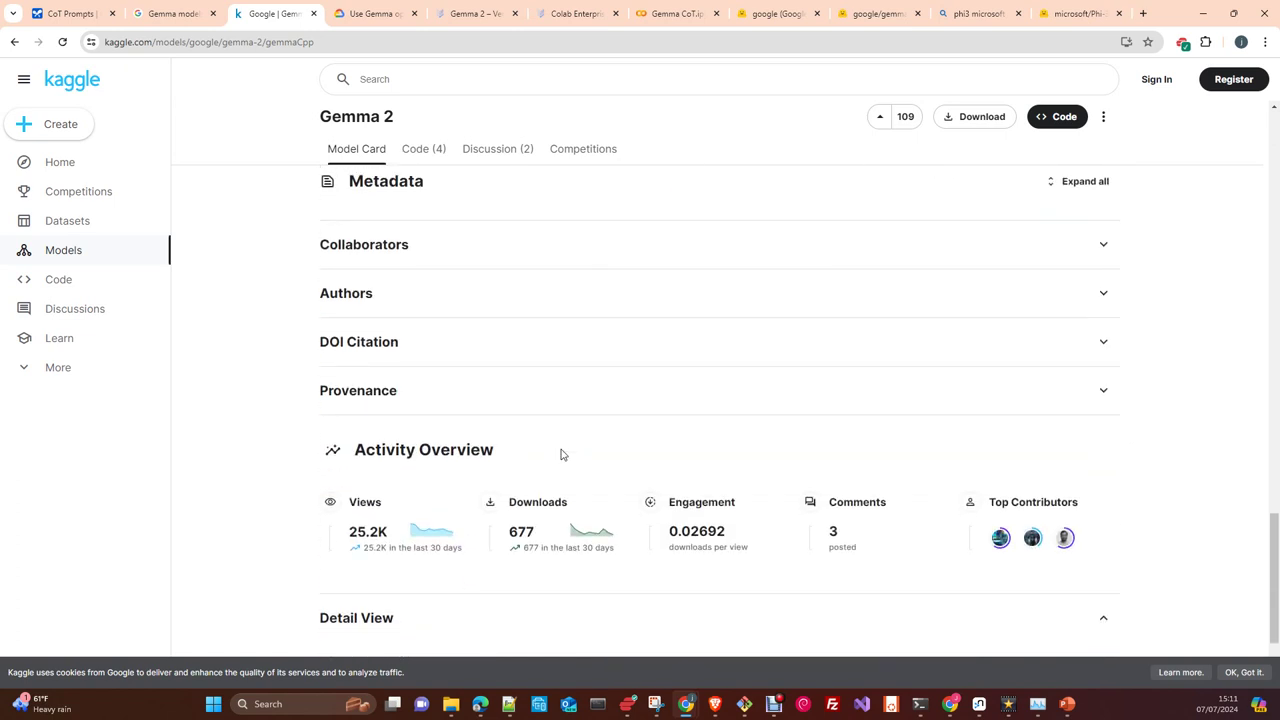
scroll(561, 455, up, 5)
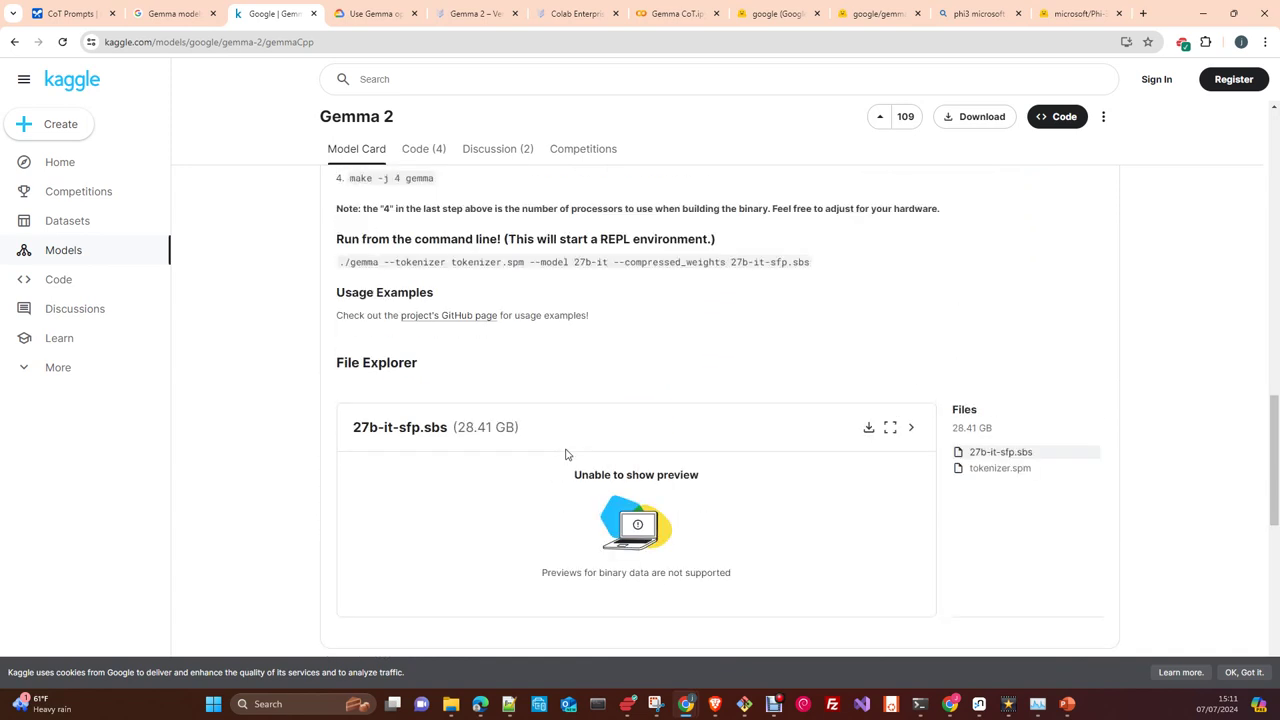
scroll(565, 455, up, 3)
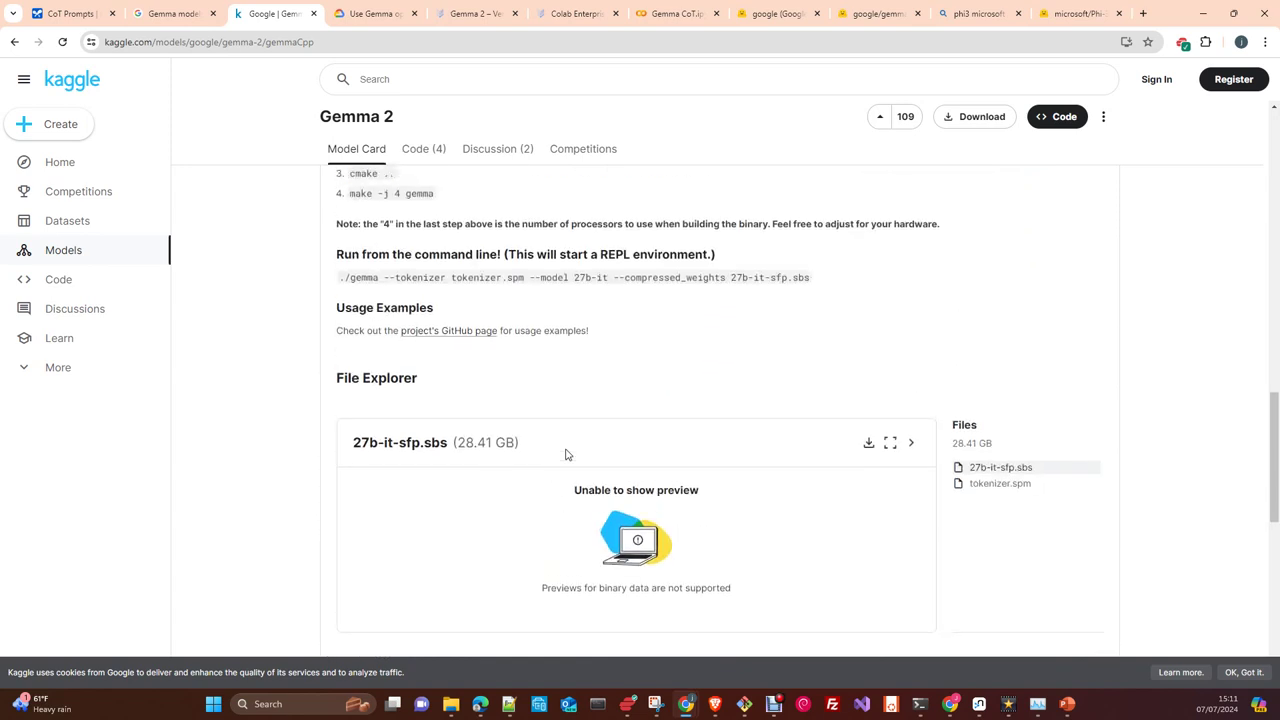
Step: View the notebooks published for Gemma 2 on Kaggle and return to its model card
click(428, 159)
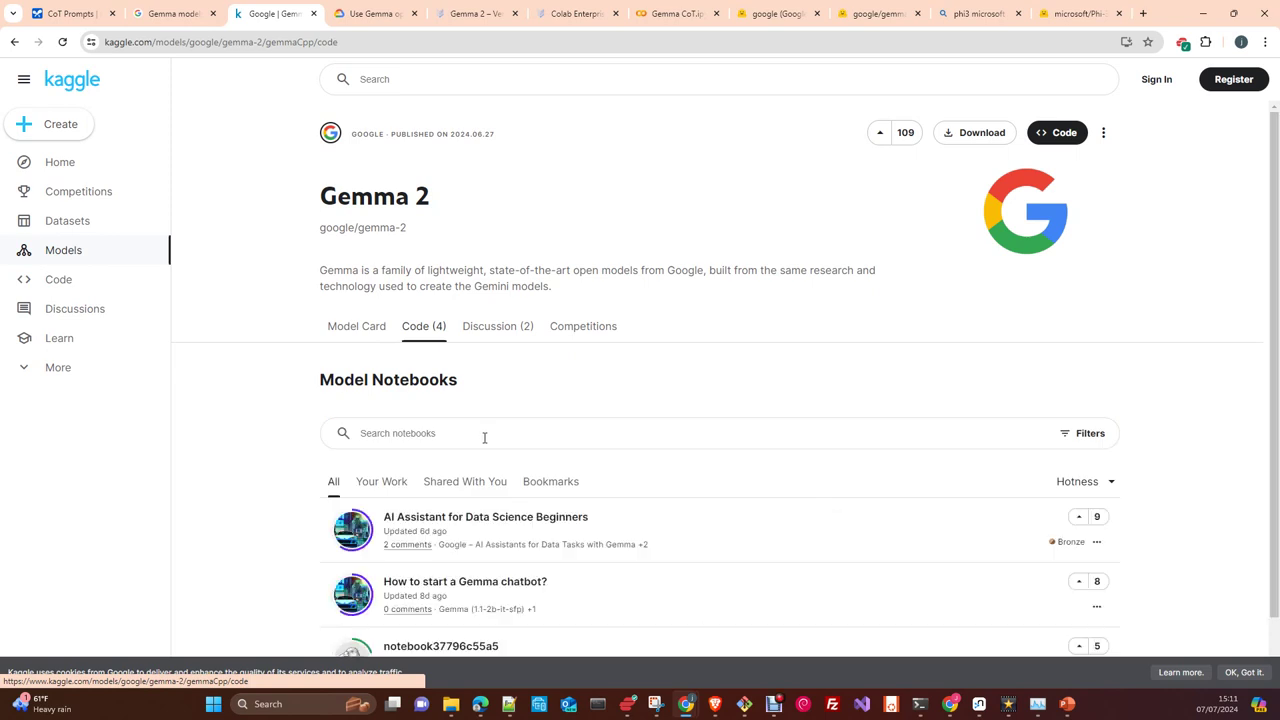
scroll(484, 437, down, 1)
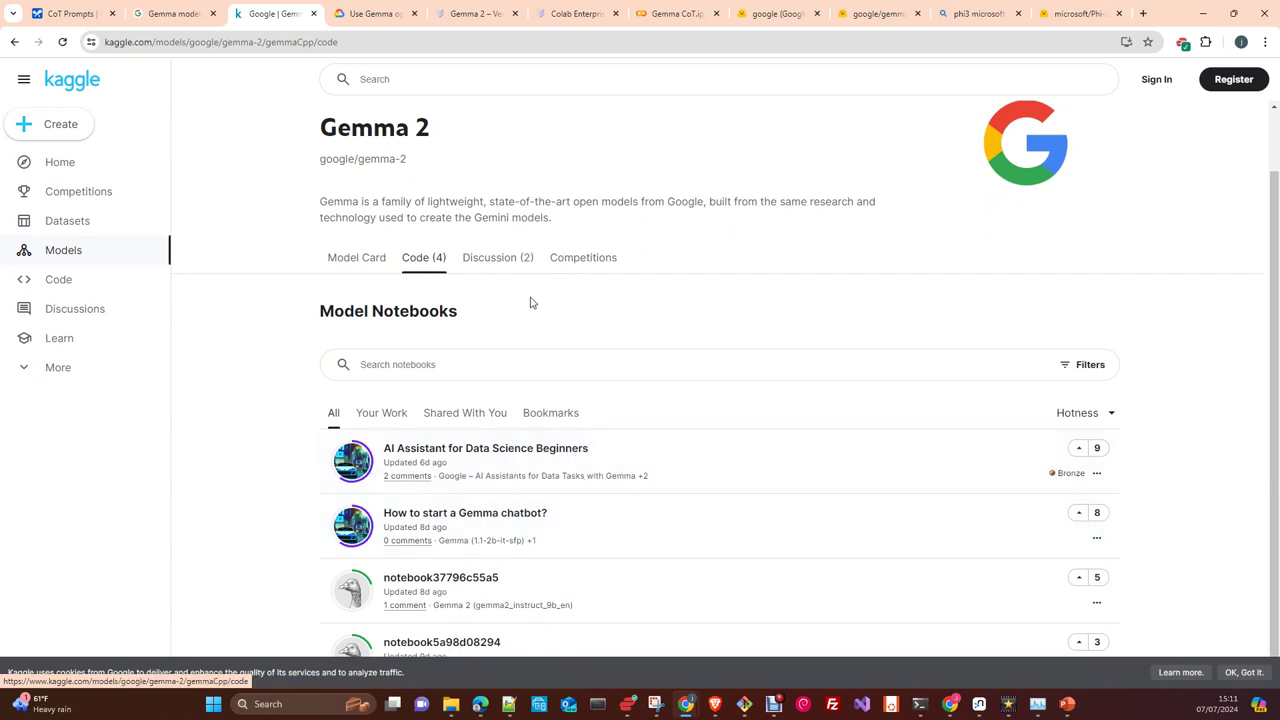
click(362, 258)
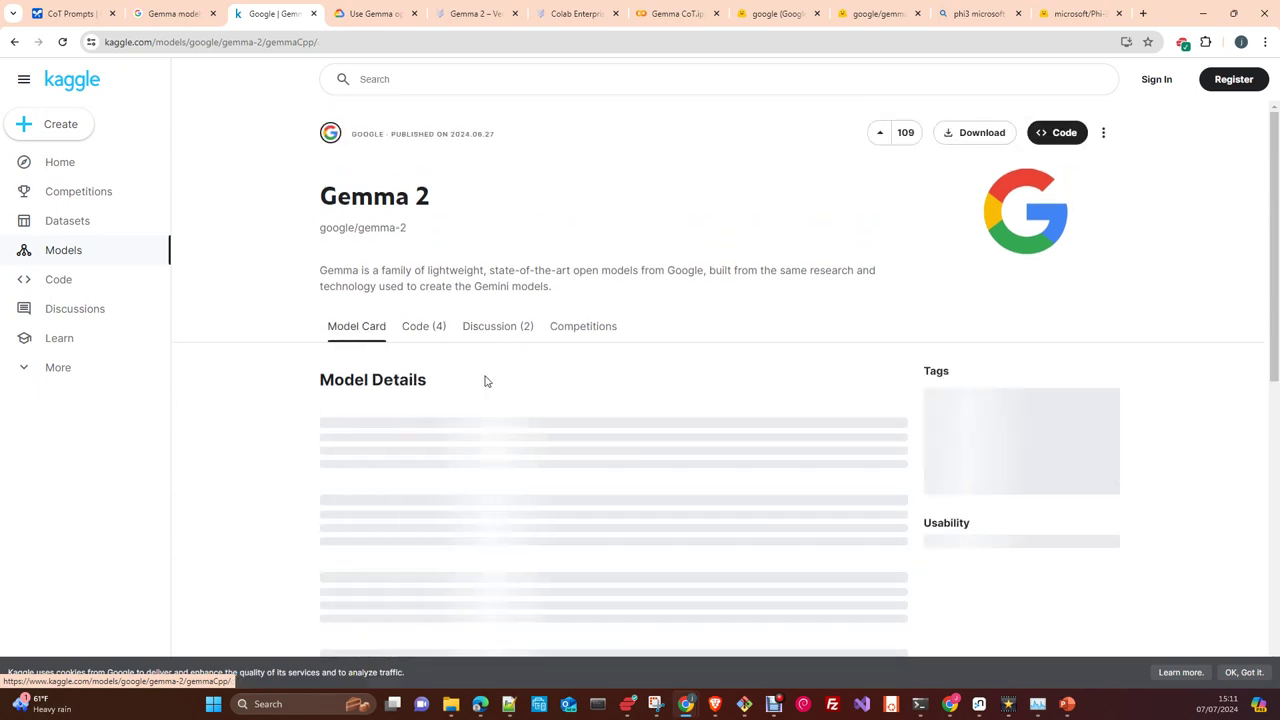
Step: Read the Gemma C++ instructions for downloading the weights, building the code from GitHub and running it from the command line
scroll(485, 381, down, 5)
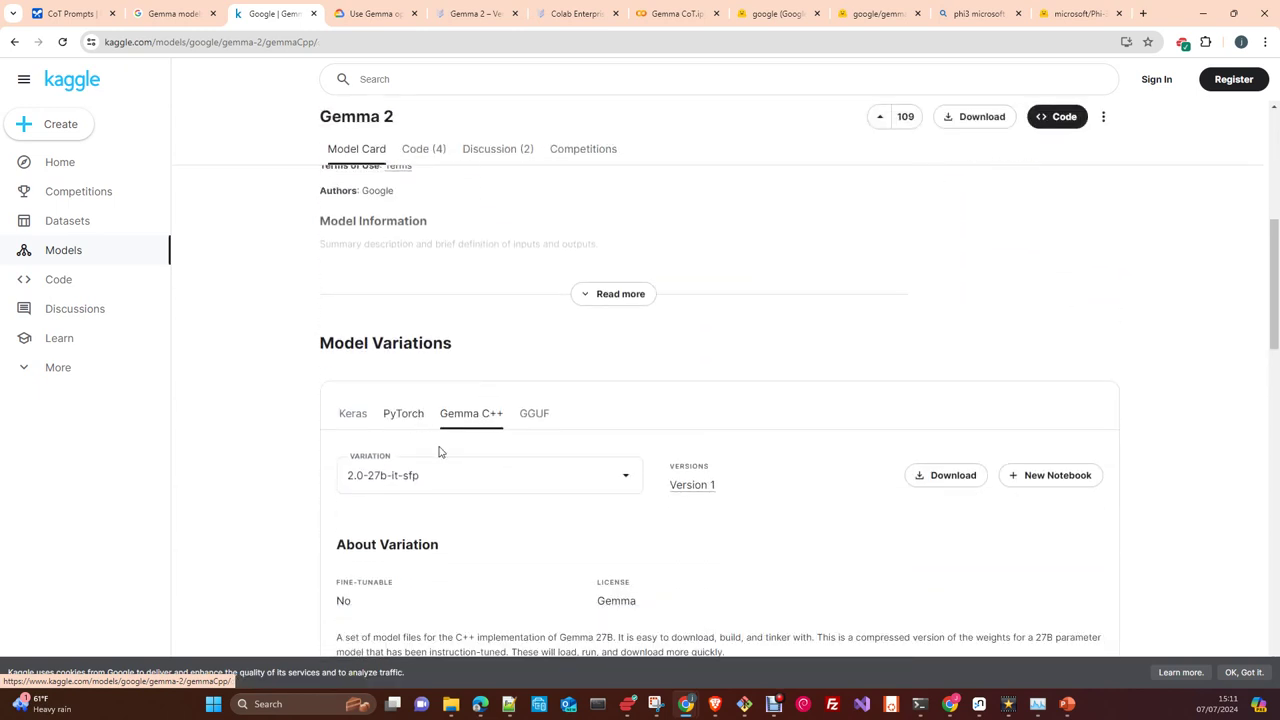
scroll(716, 510, down, 5)
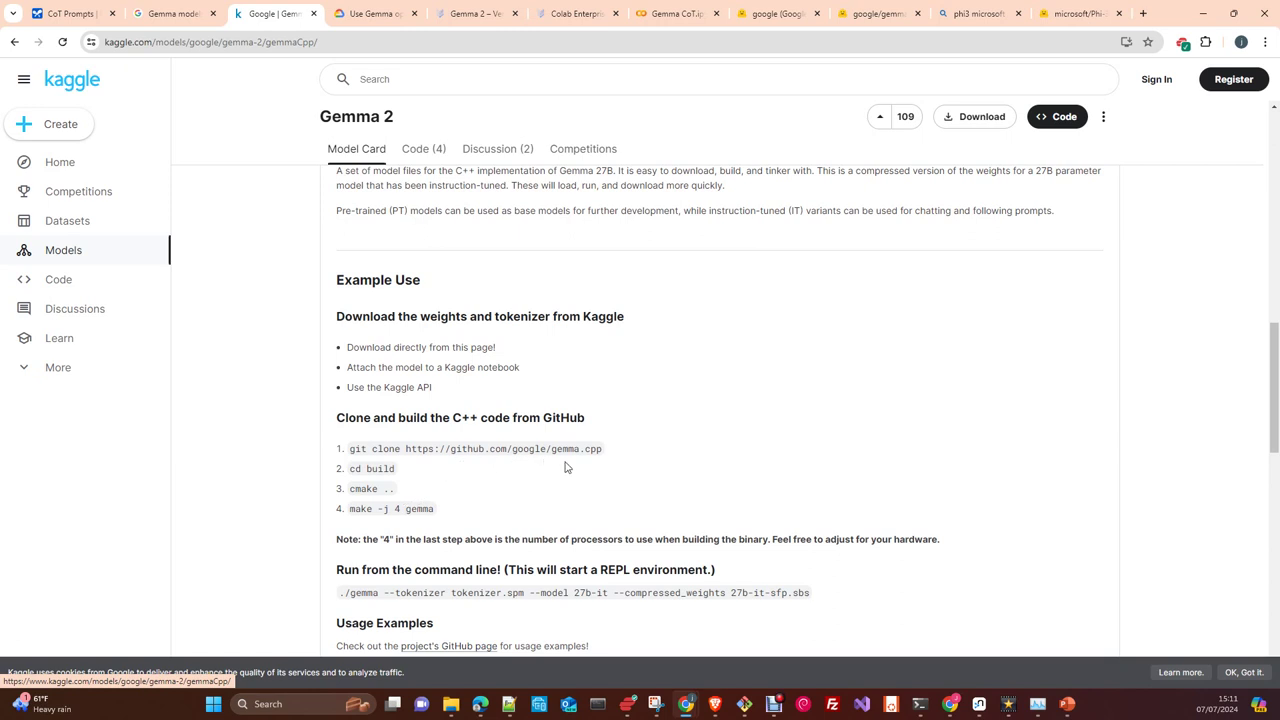
scroll(570, 470, down, 1)
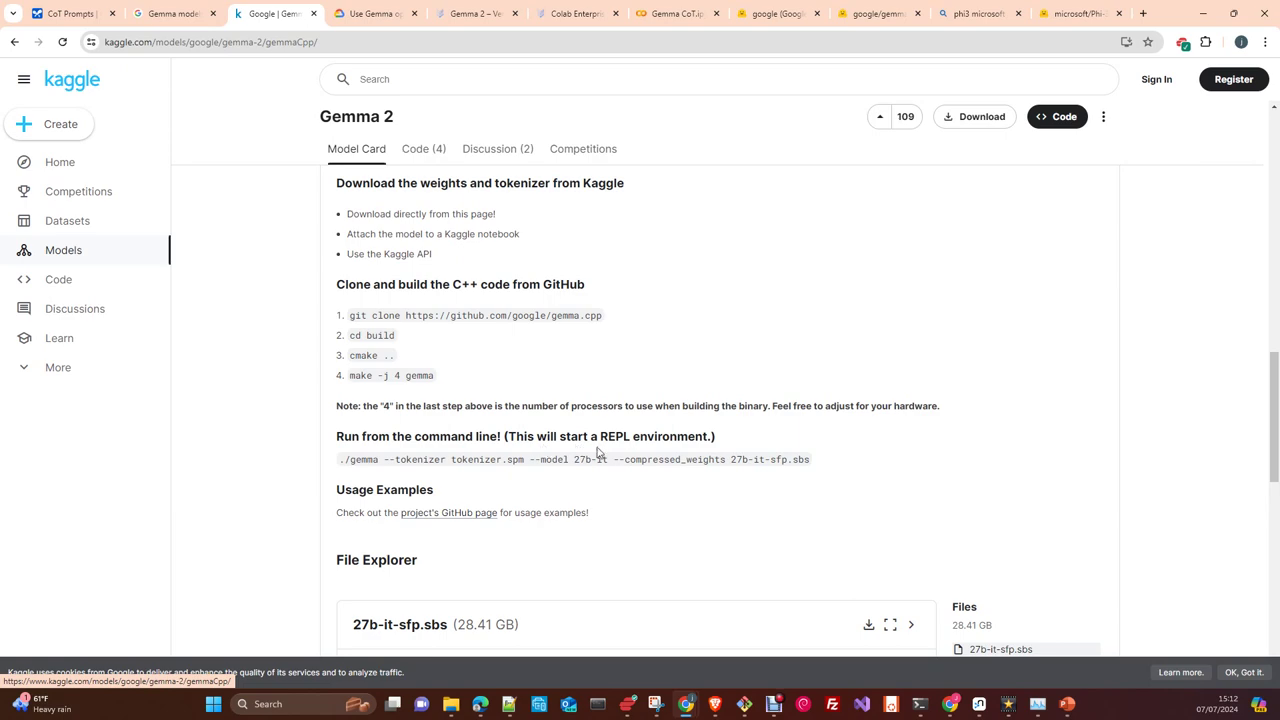
scroll(549, 436, up, 10)
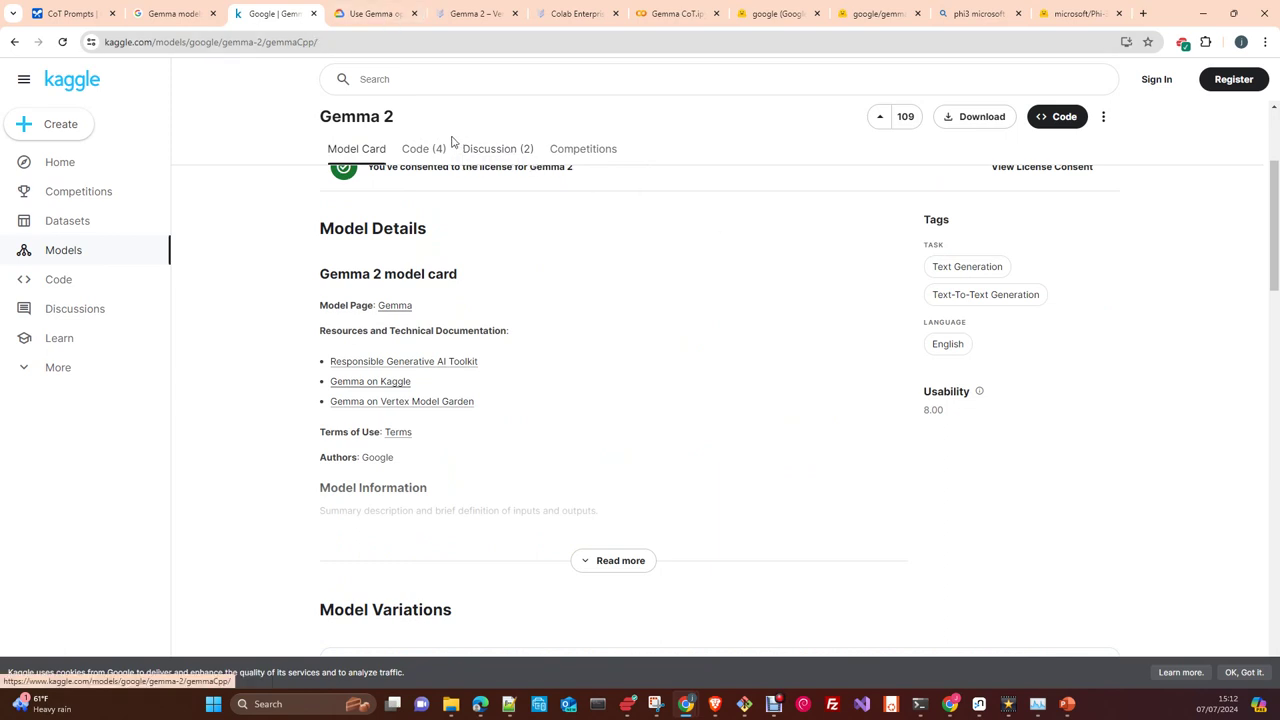
scroll(522, 238, up, 2)
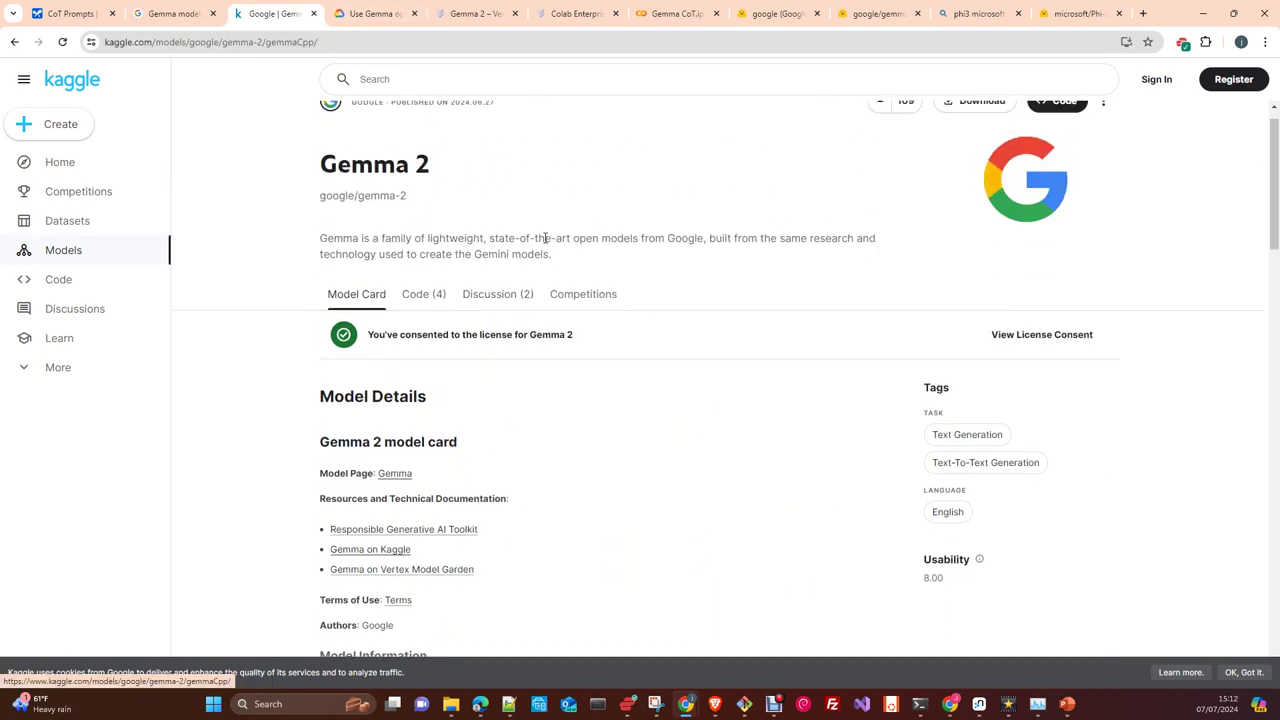
Step: Switch to Google Cloud's Use Gemma open models guide and read the Vertex AI, GKE, Dataflow and Colab options
click(383, 16)
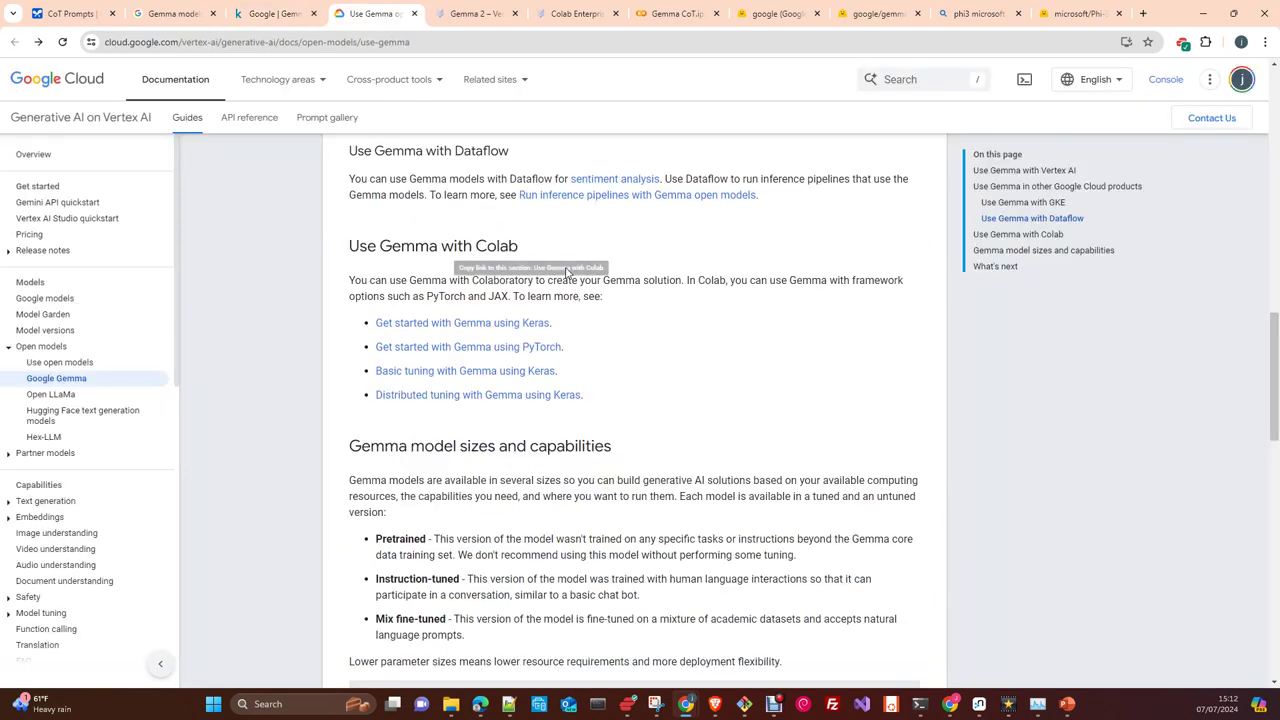
scroll(632, 303, up, 8)
scroll(632, 303, up, 2)
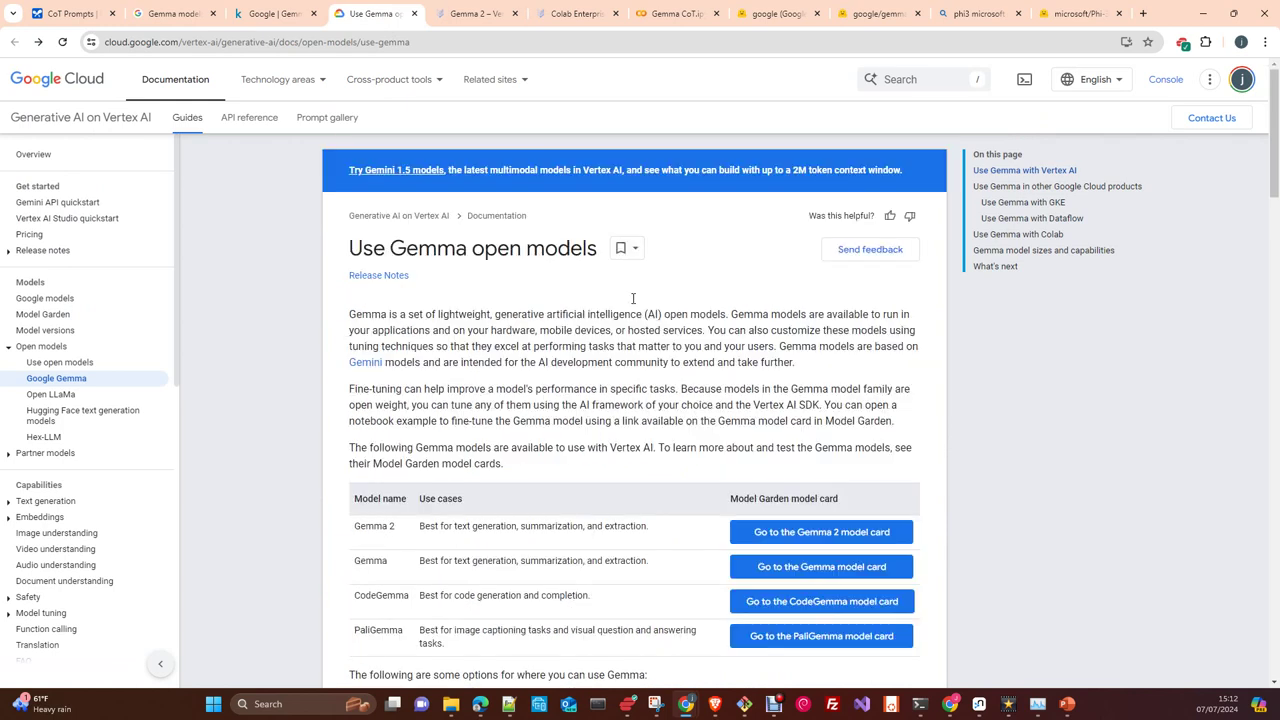
scroll(632, 303, down, 3)
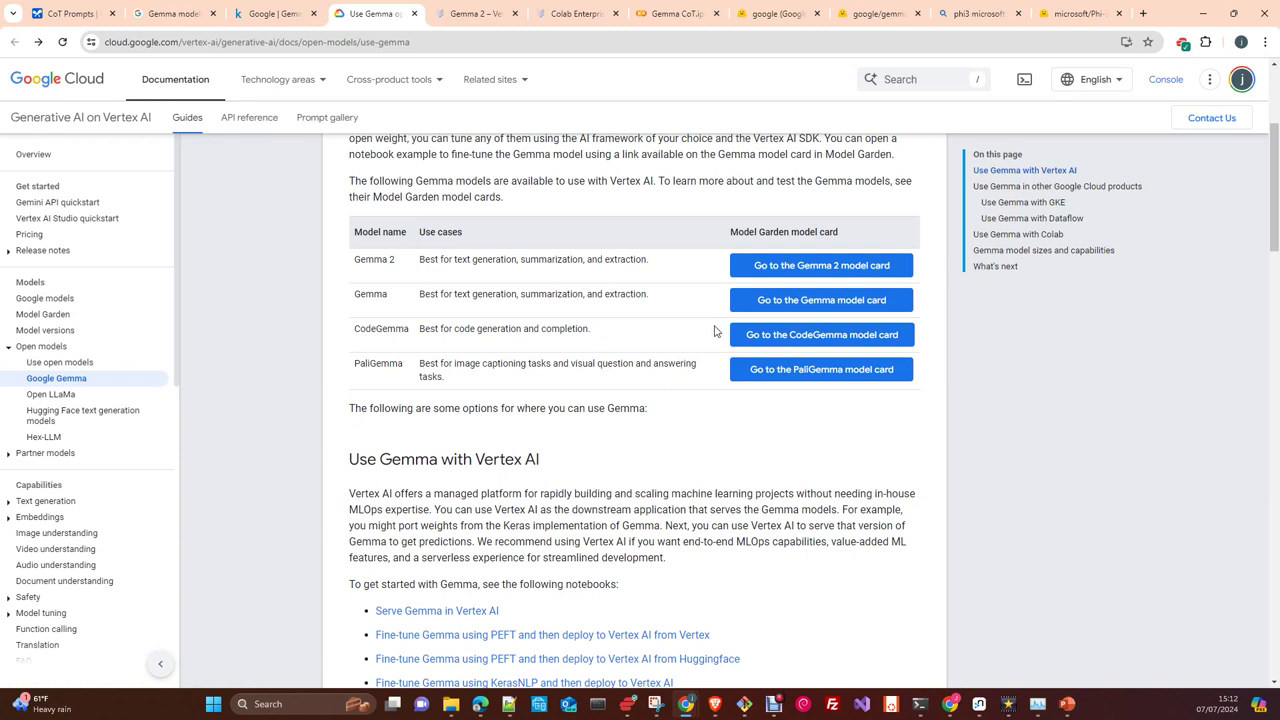
scroll(500, 420, down, 2)
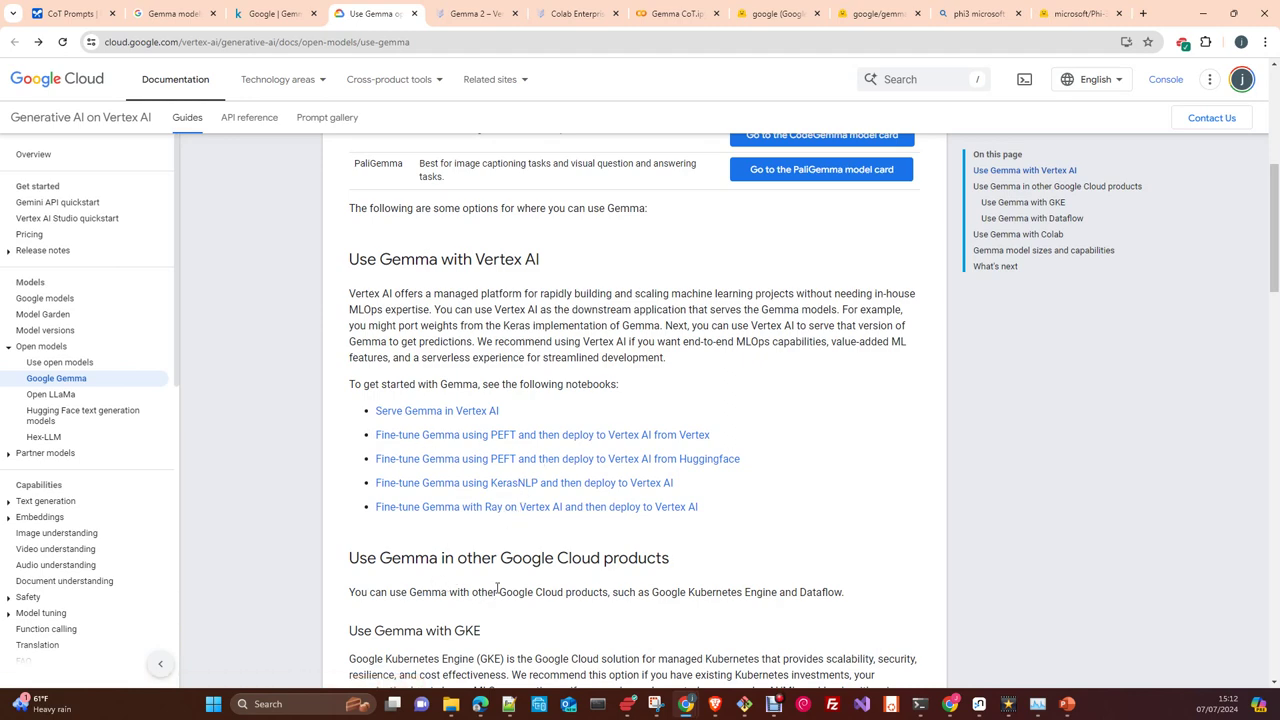
scroll(525, 585, down, 3)
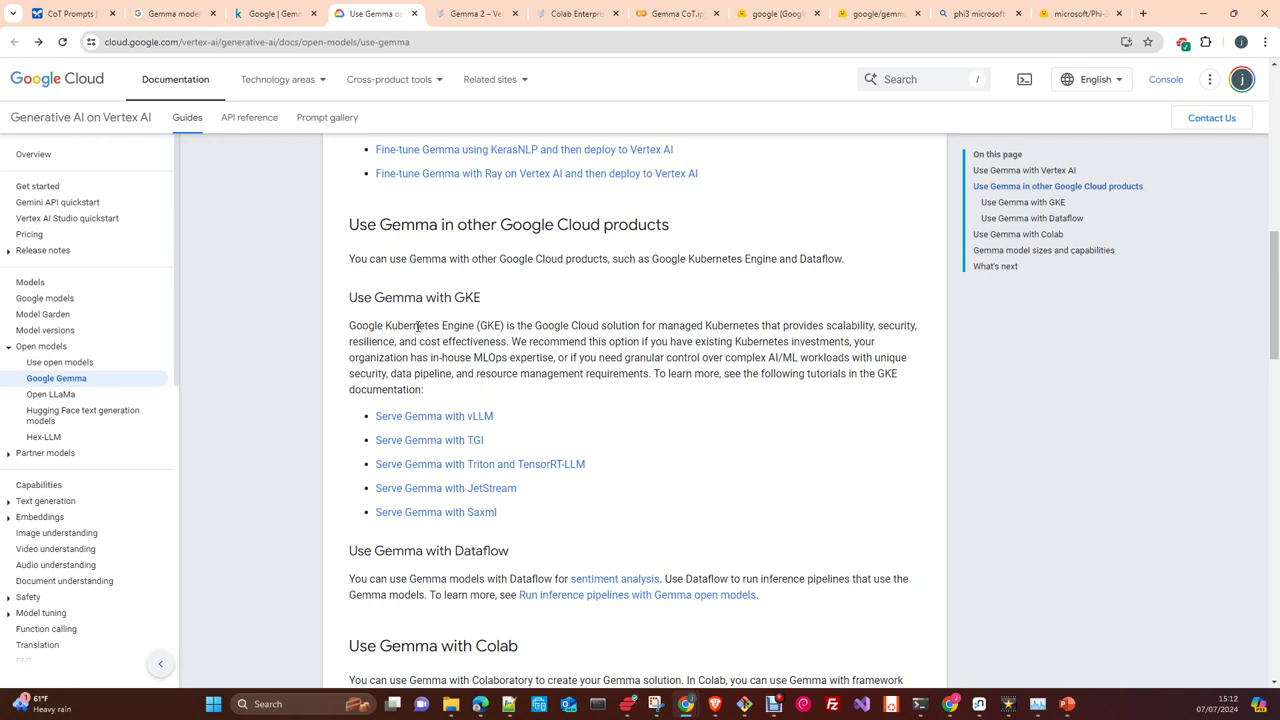
scroll(610, 432, down, 1)
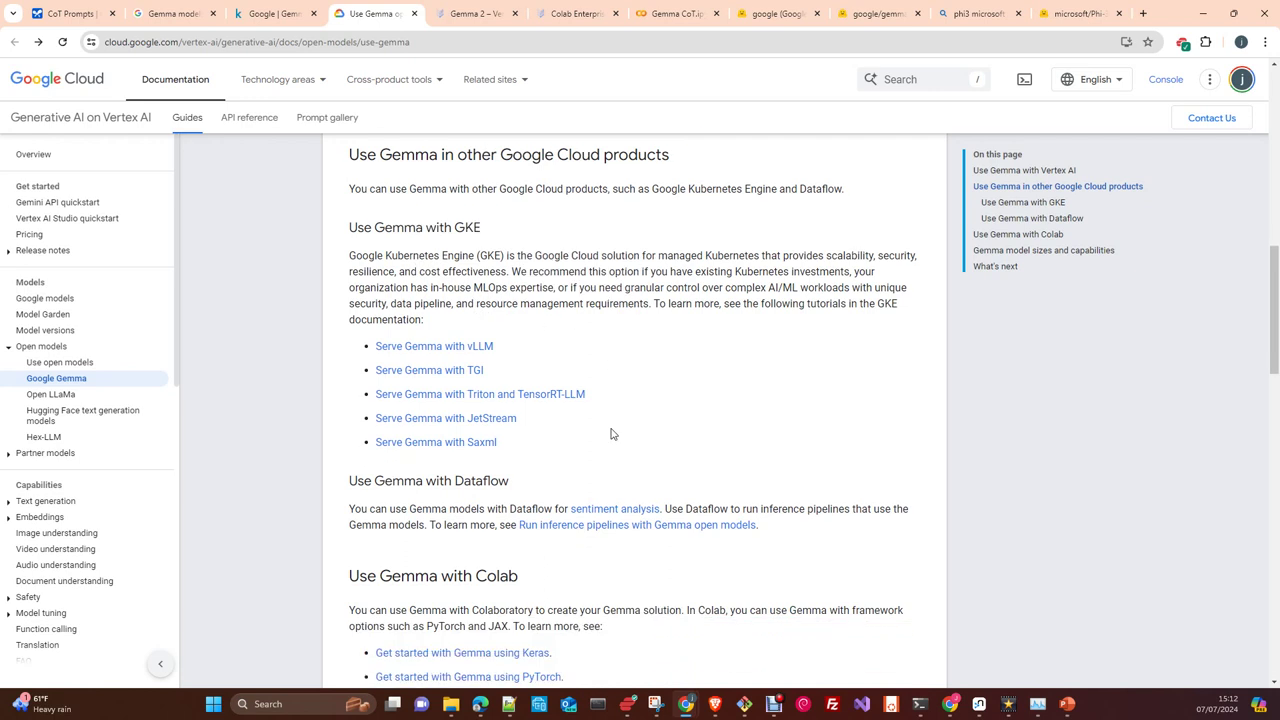
scroll(613, 432, down, 1)
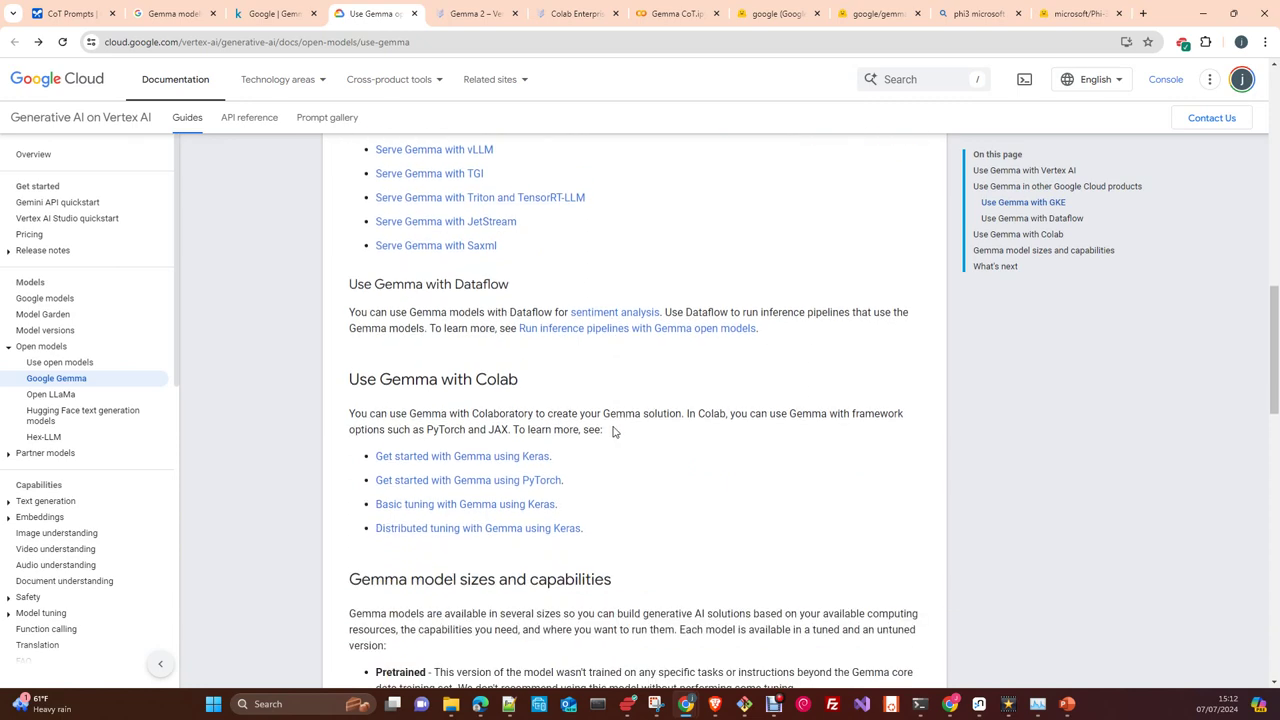
scroll(613, 430, down, 1)
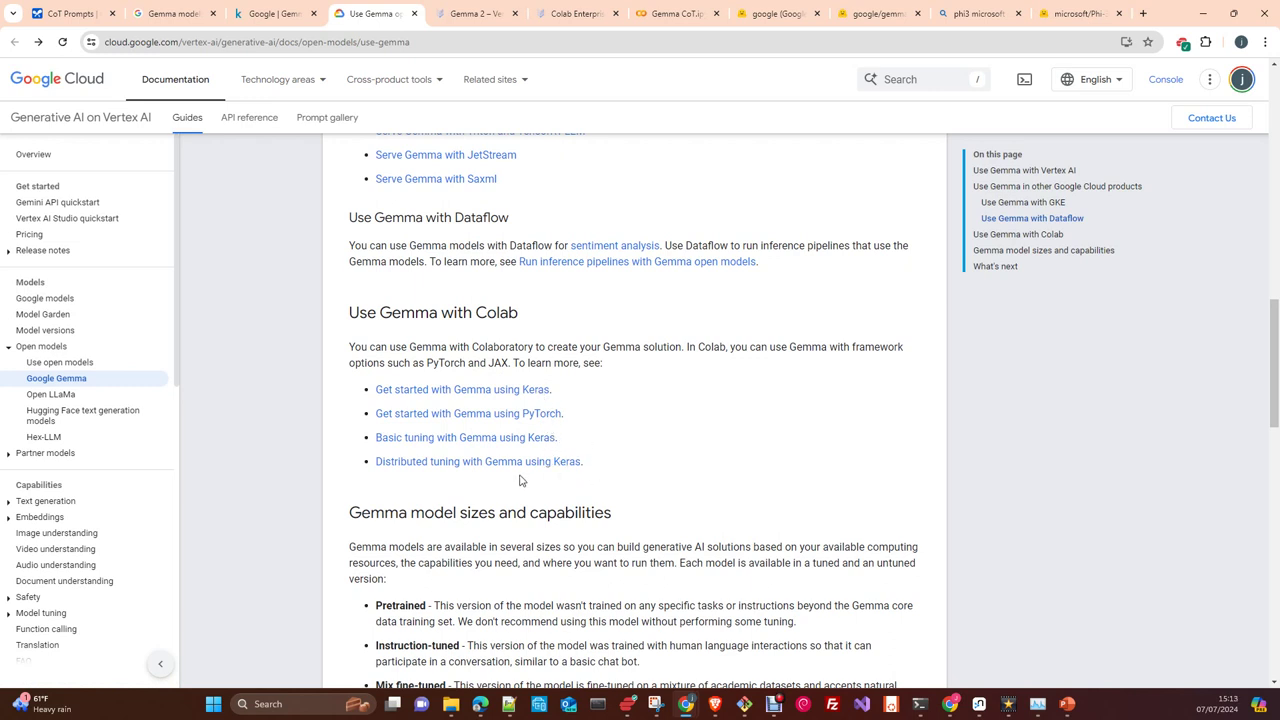
scroll(522, 478, down, 1)
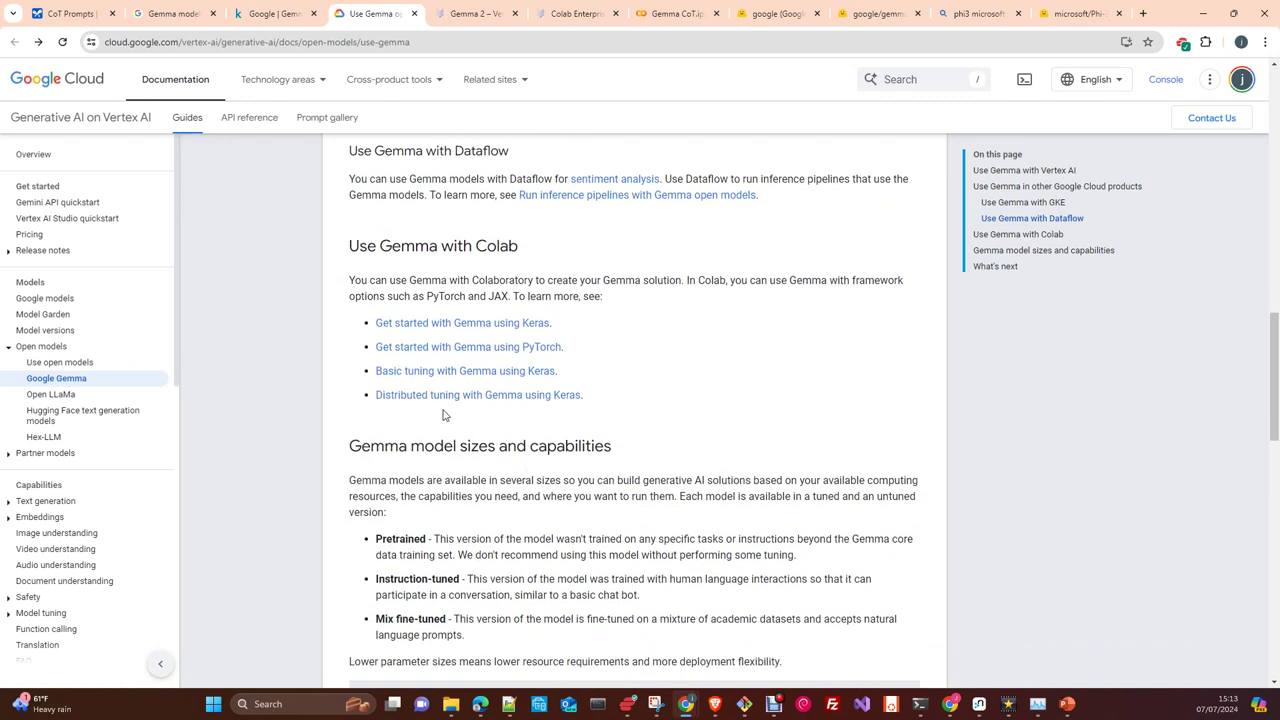